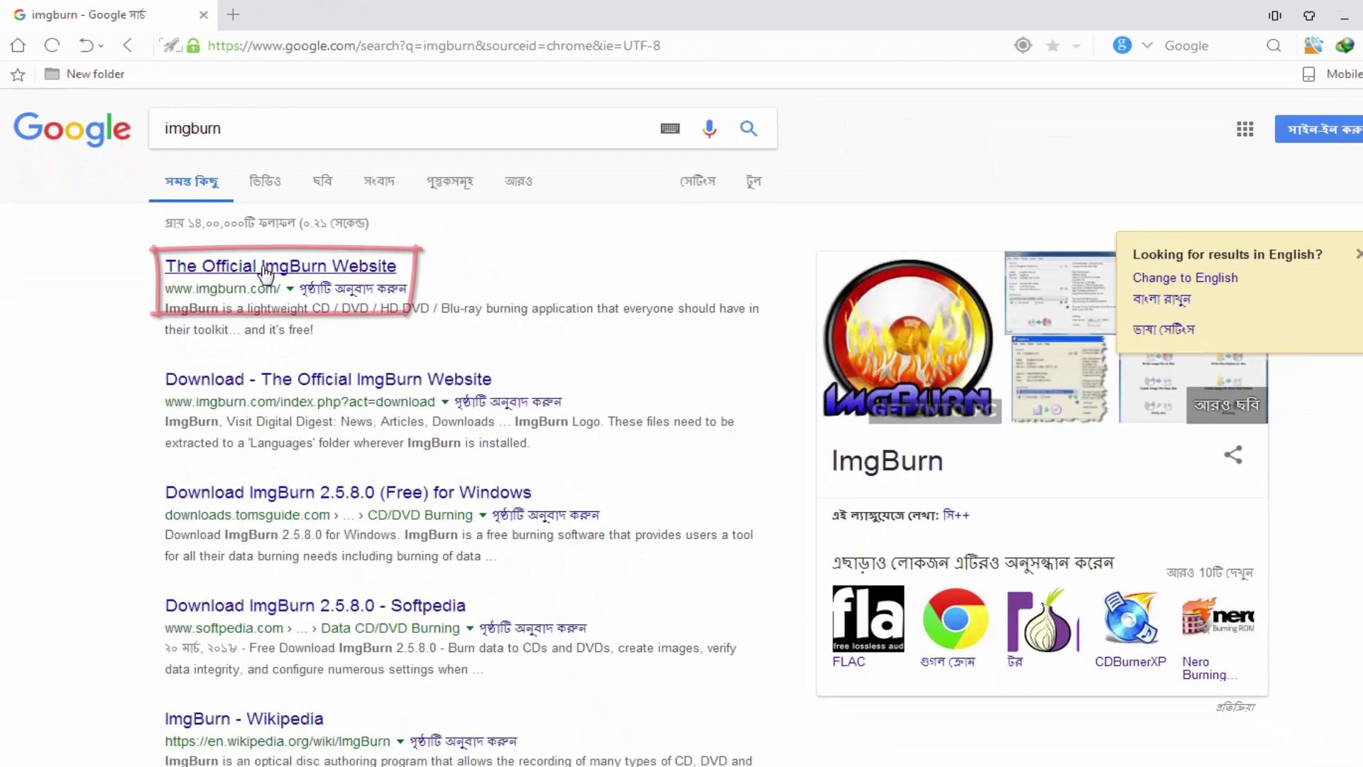
- Open the official ImgBurn website from the search results and go to the download page for ImgBurn v2.5.8.0
left_click(266, 268)
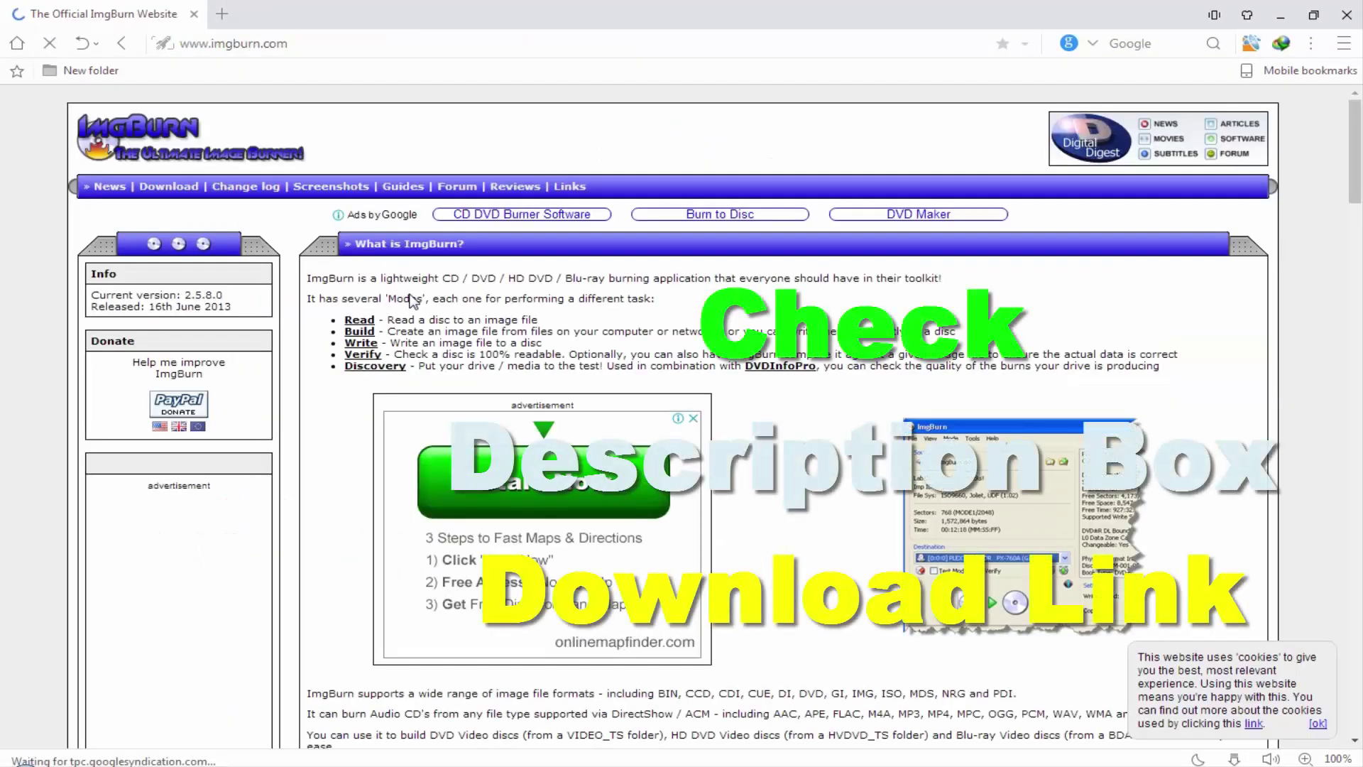
scroll(402, 320, "down", 5)
scroll(399, 344, "down", 6)
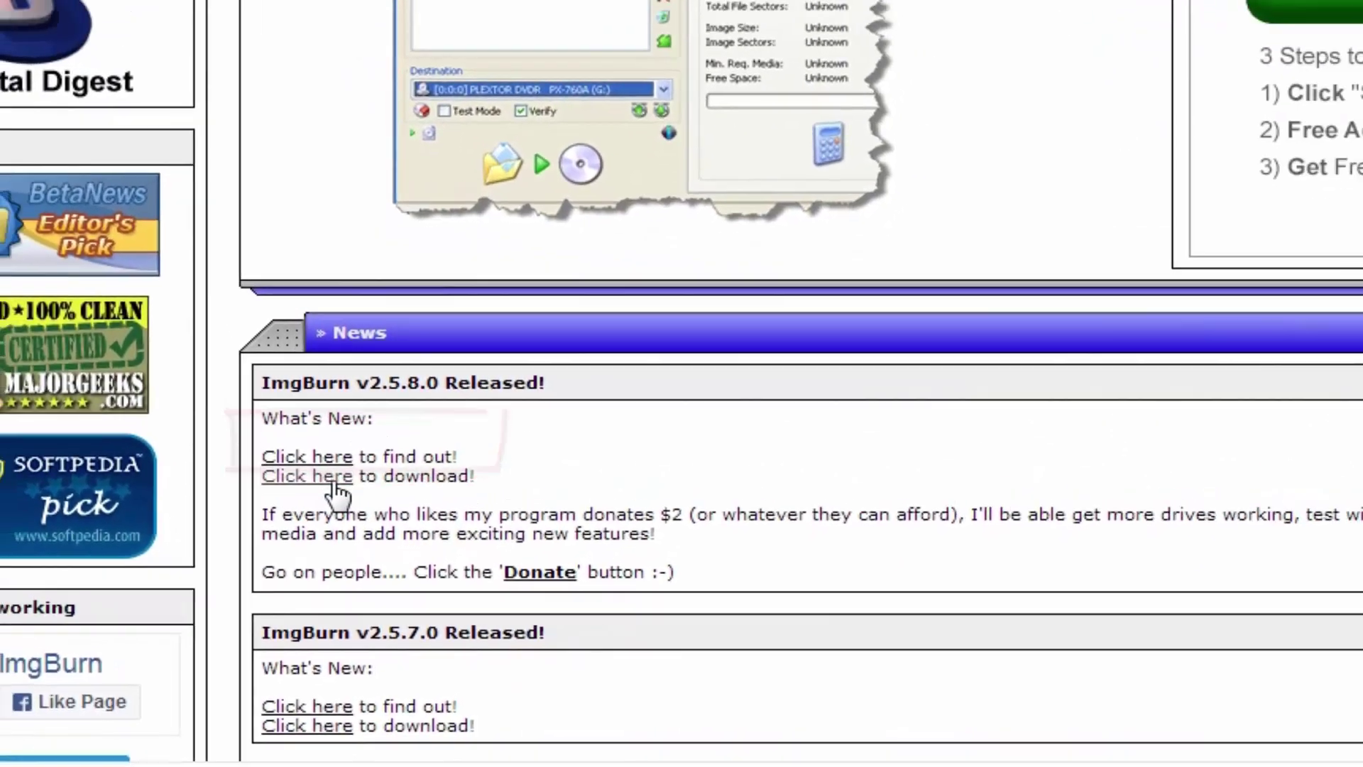
left_click(336, 484)
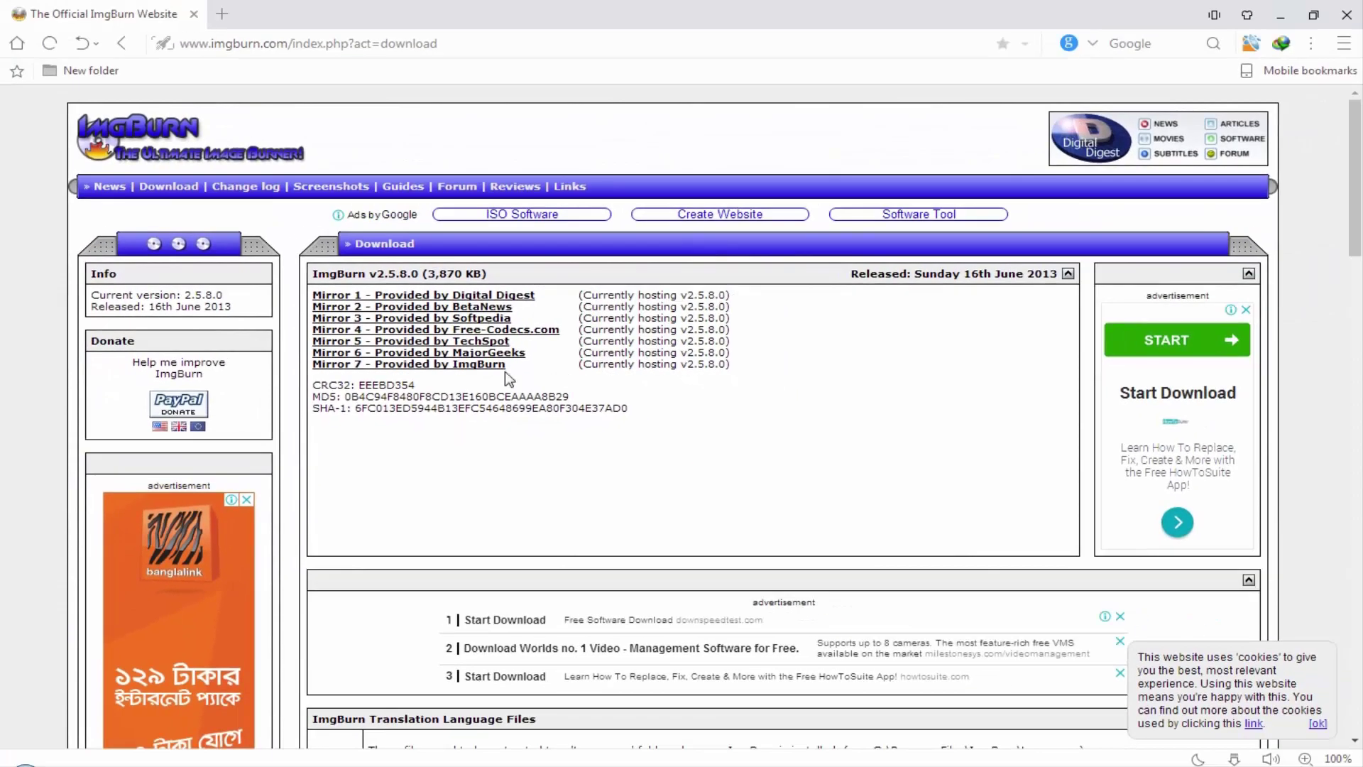
- Download SetupImgBurn_2.5.8.0.exe from Mirror 7, provided by ImgBurn, keeping the Programs category
left_click(414, 365)
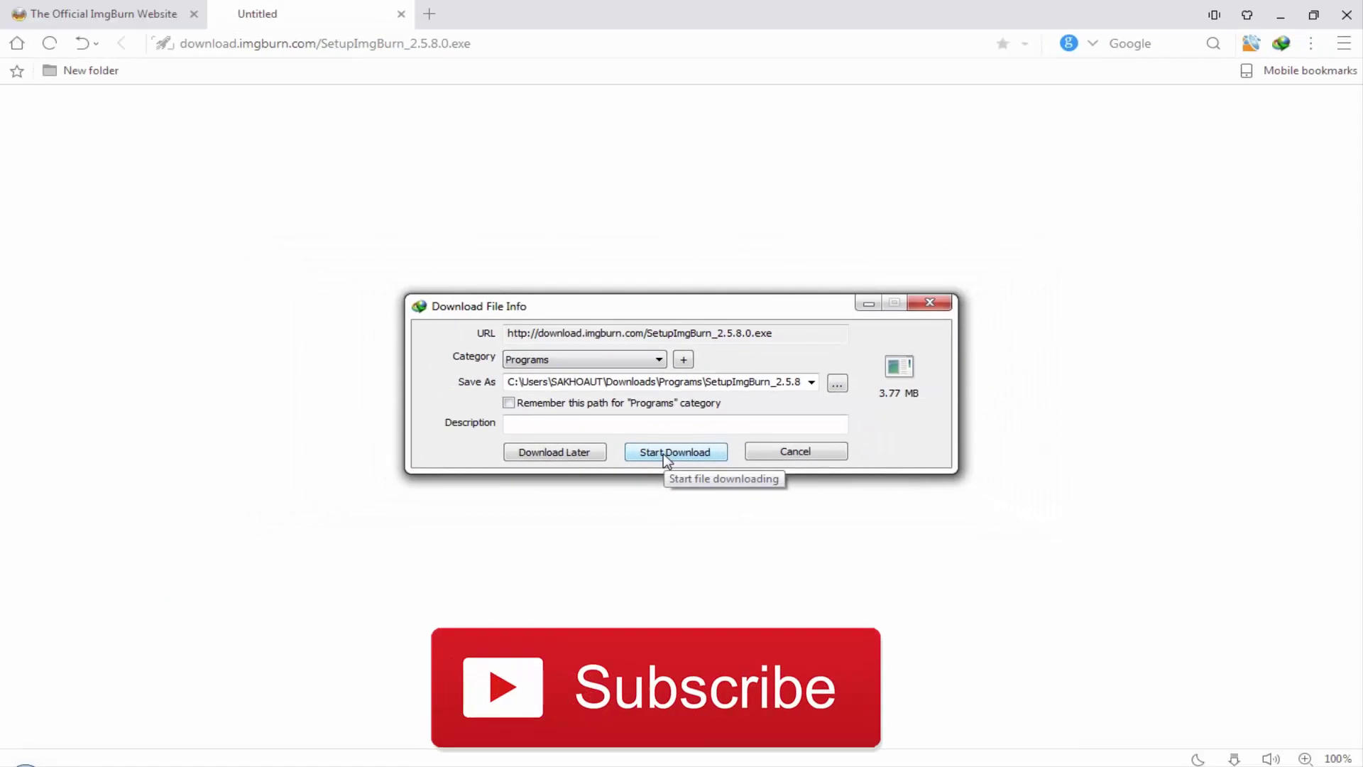
left_click(663, 452)
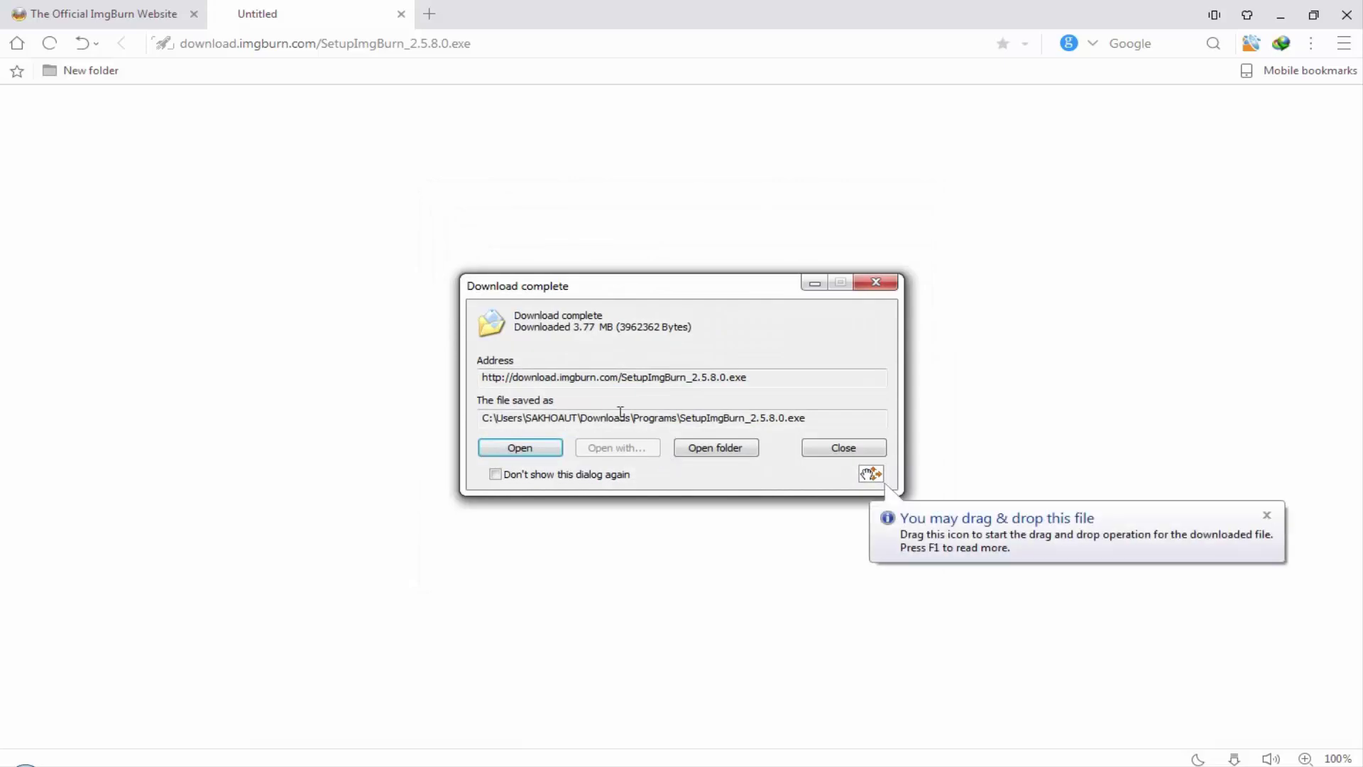
- Run SetupImgBurn_2.5.8.0 from its download folder and allow it to make changes to the computer
left_click(730, 449)
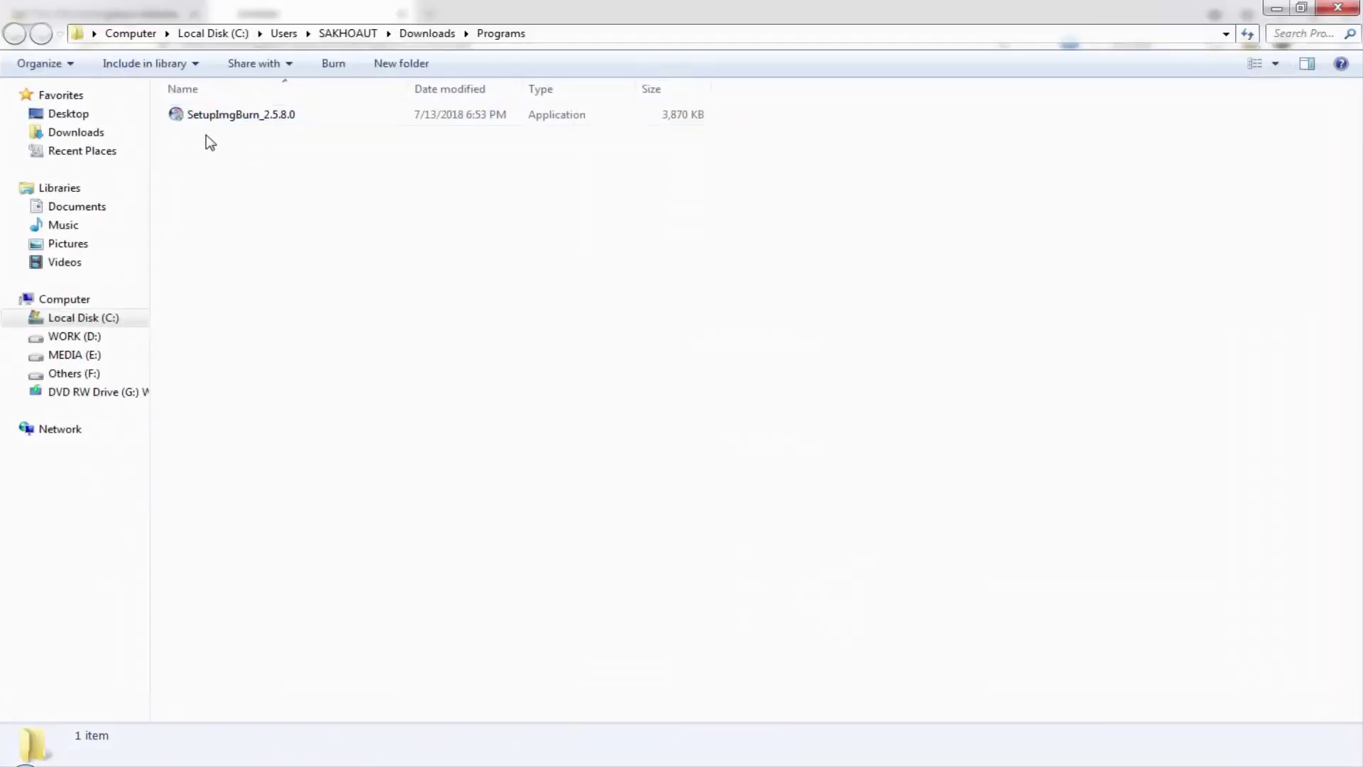
left_click(203, 116)
double_click(203, 117)
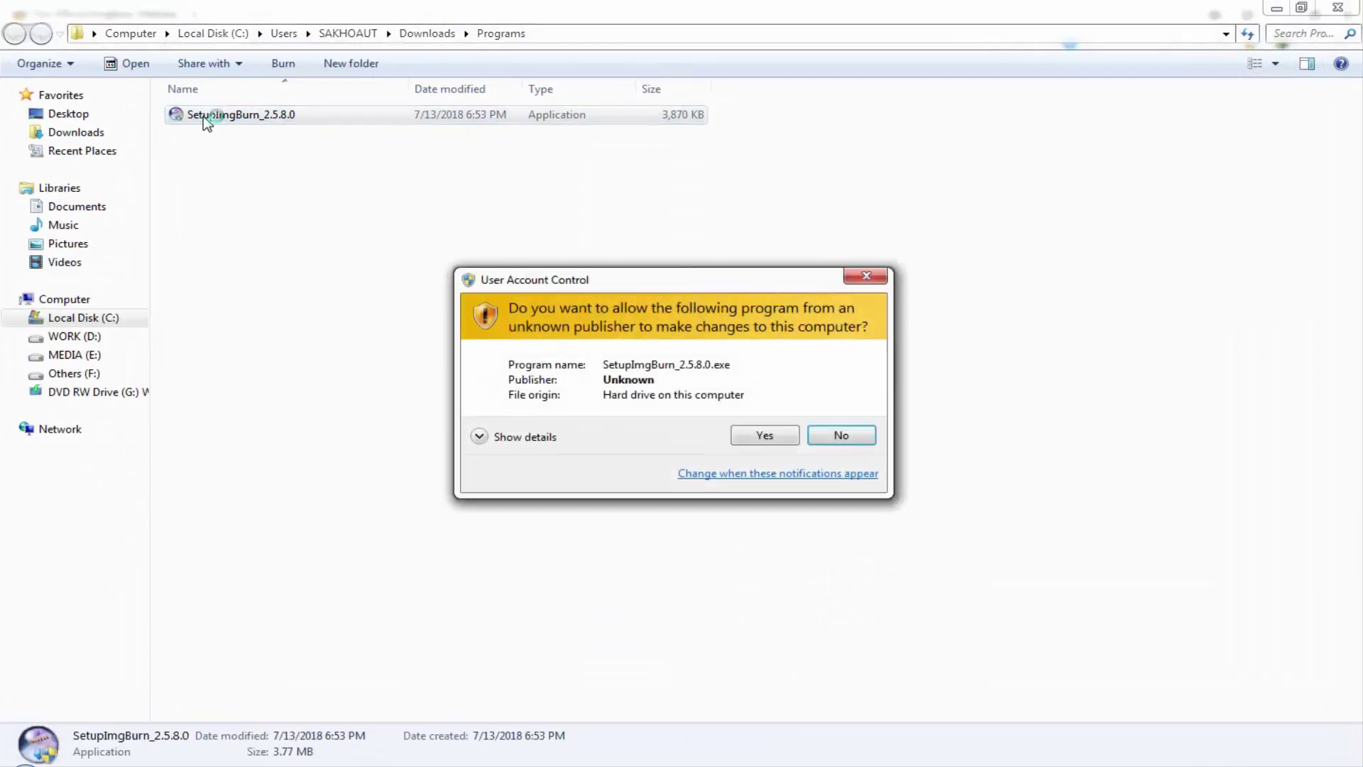
left_click(755, 438)
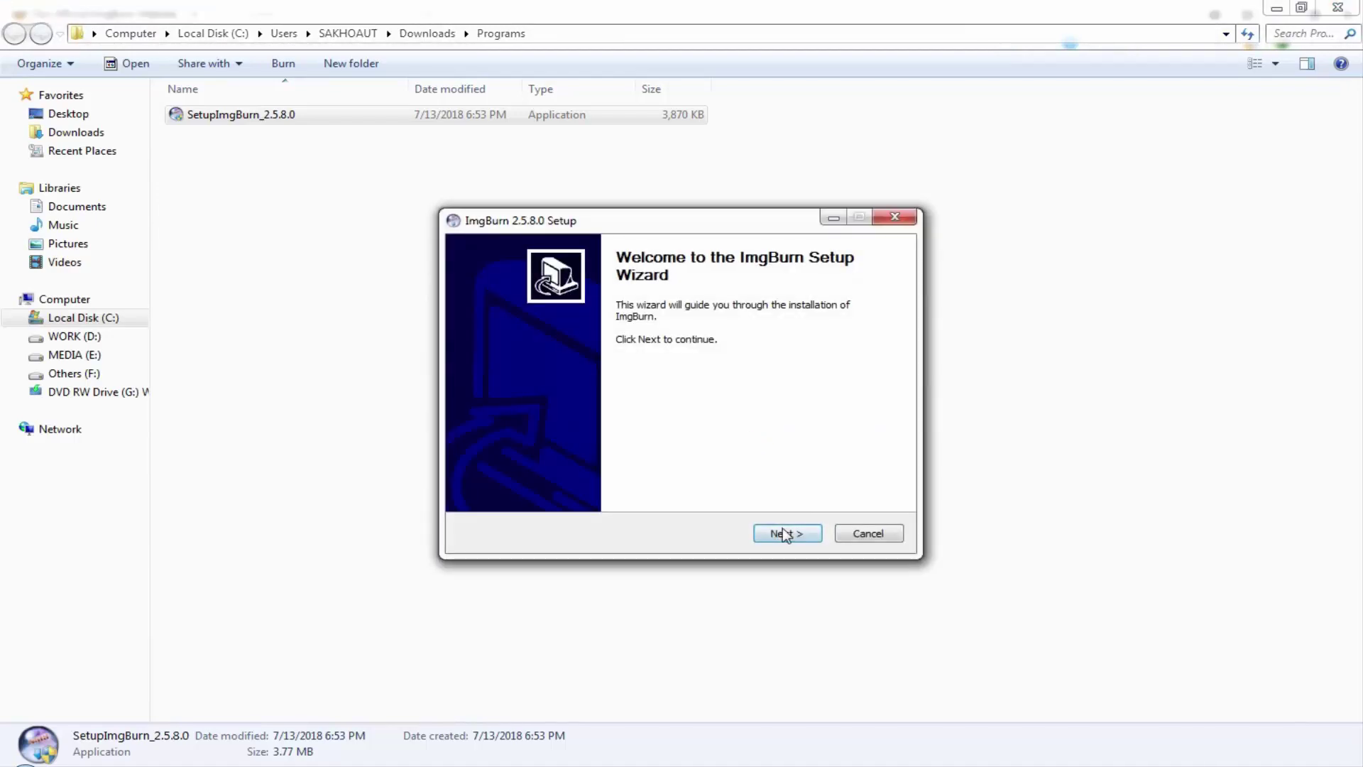
- Accept the ImgBurn license and keep the Full install type, default install location and ImgBurn Start Menu folder
left_click(782, 533)
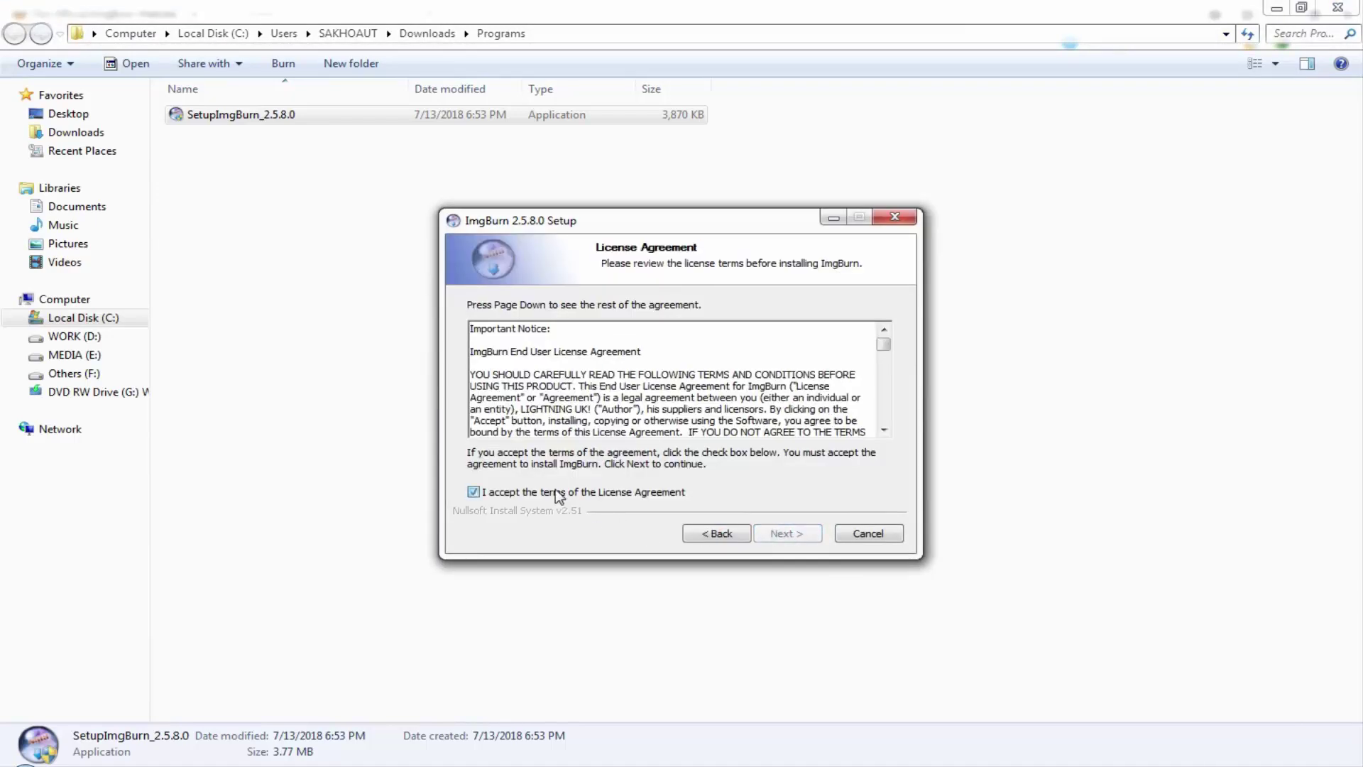
left_click(811, 534)
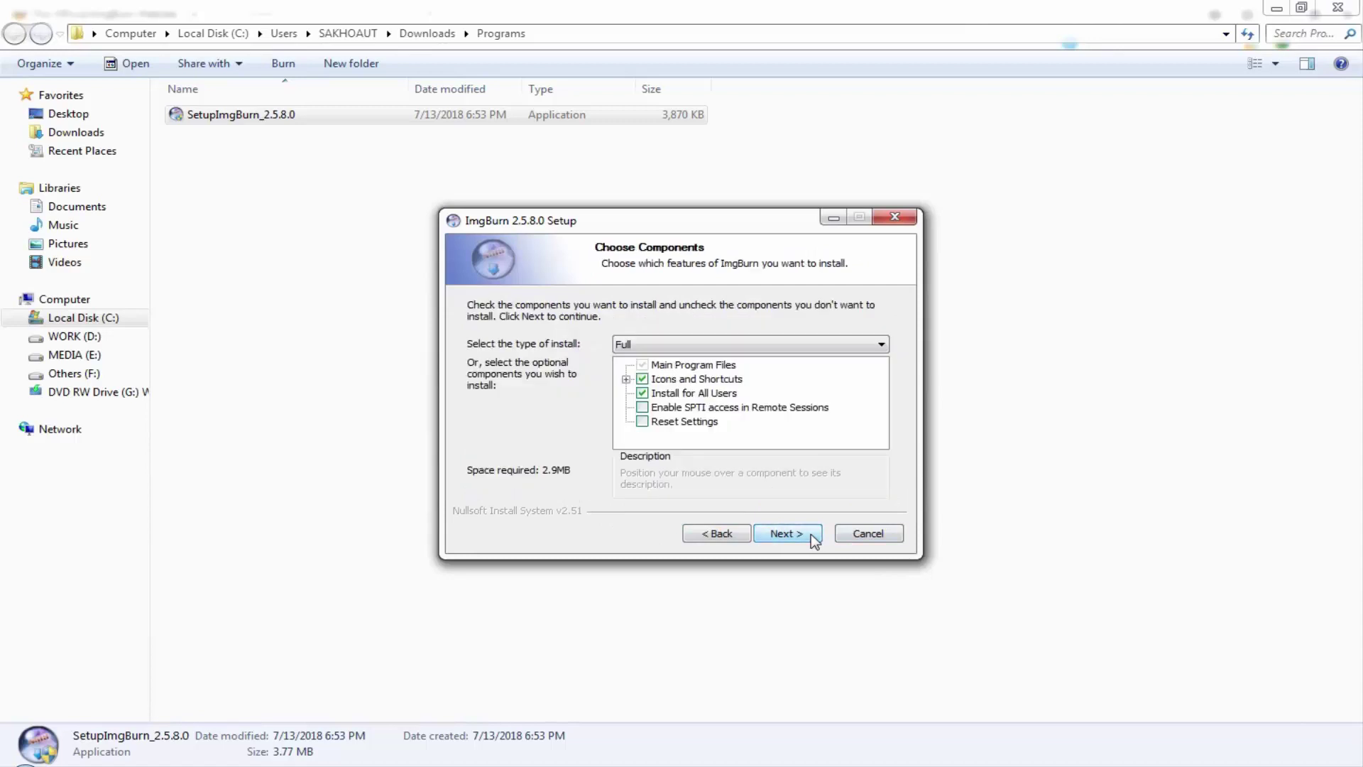
left_click(811, 534)
left_click(811, 534)
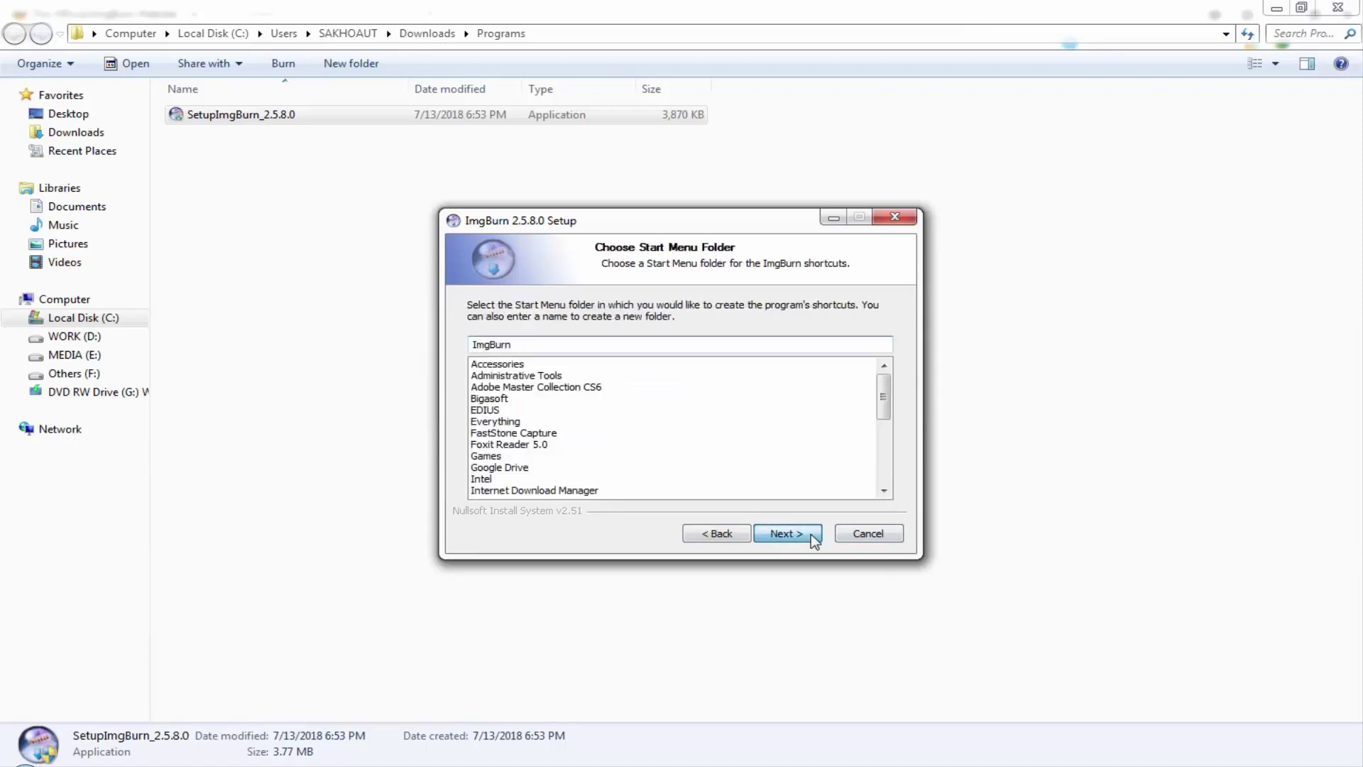
left_click(810, 533)
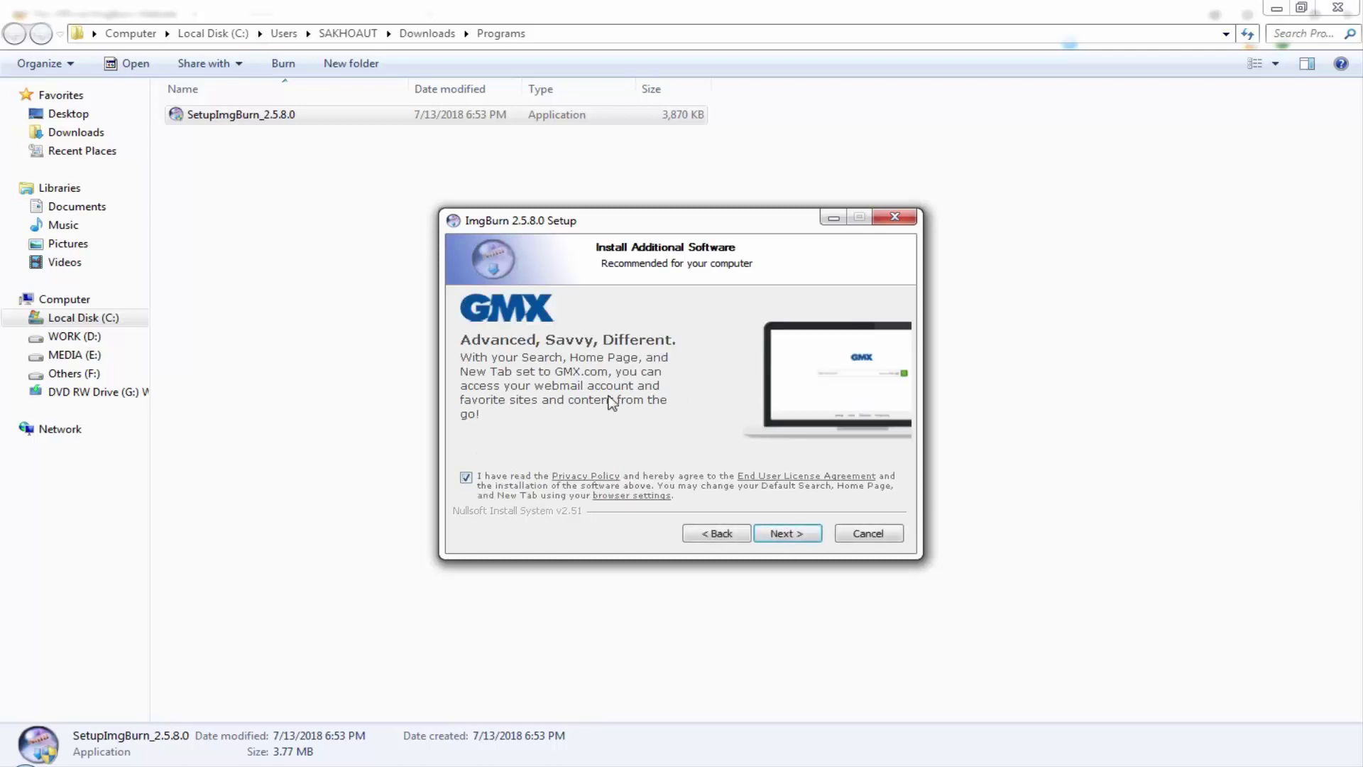
- Complete the ImgBurn setup, leaving the GMX and Opera offers accepted and enabling periodic checks for newer versions
left_click(795, 538)
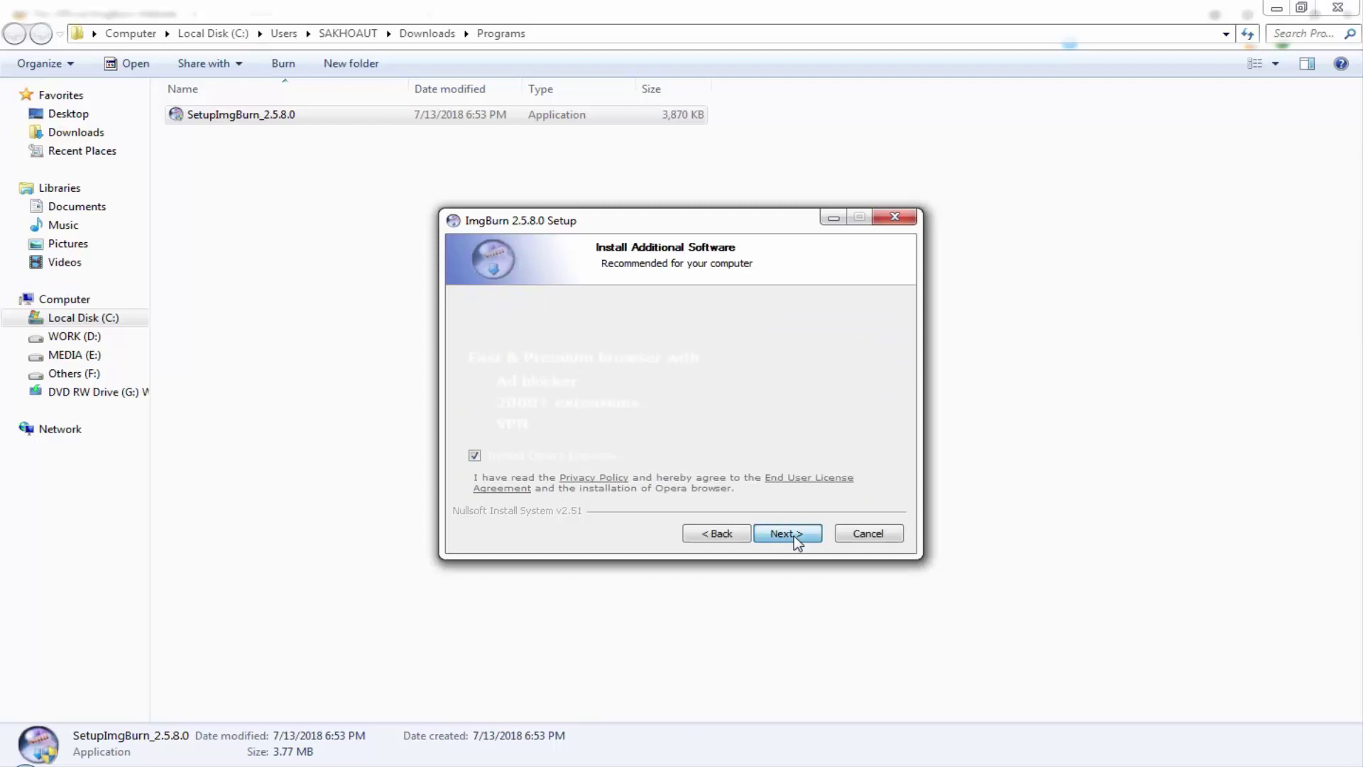
left_click(793, 535)
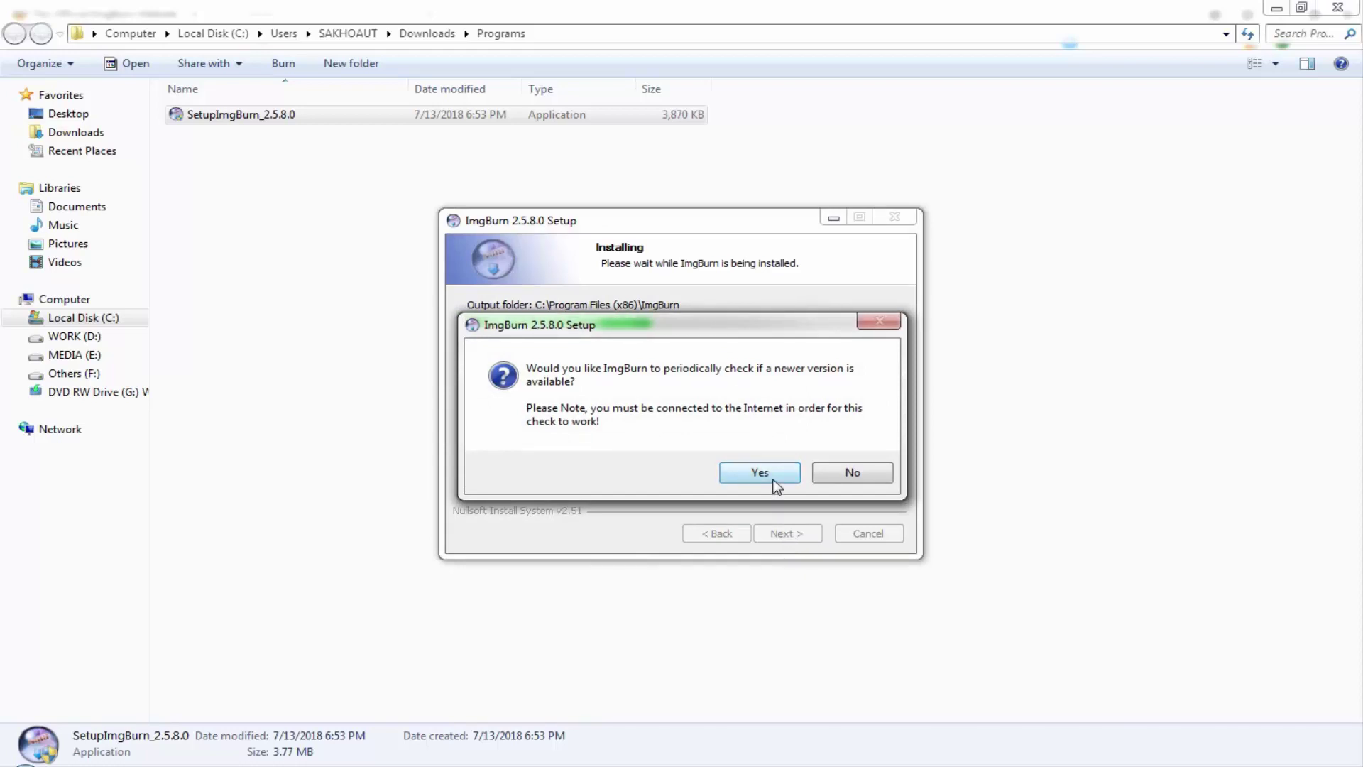
left_click(776, 487)
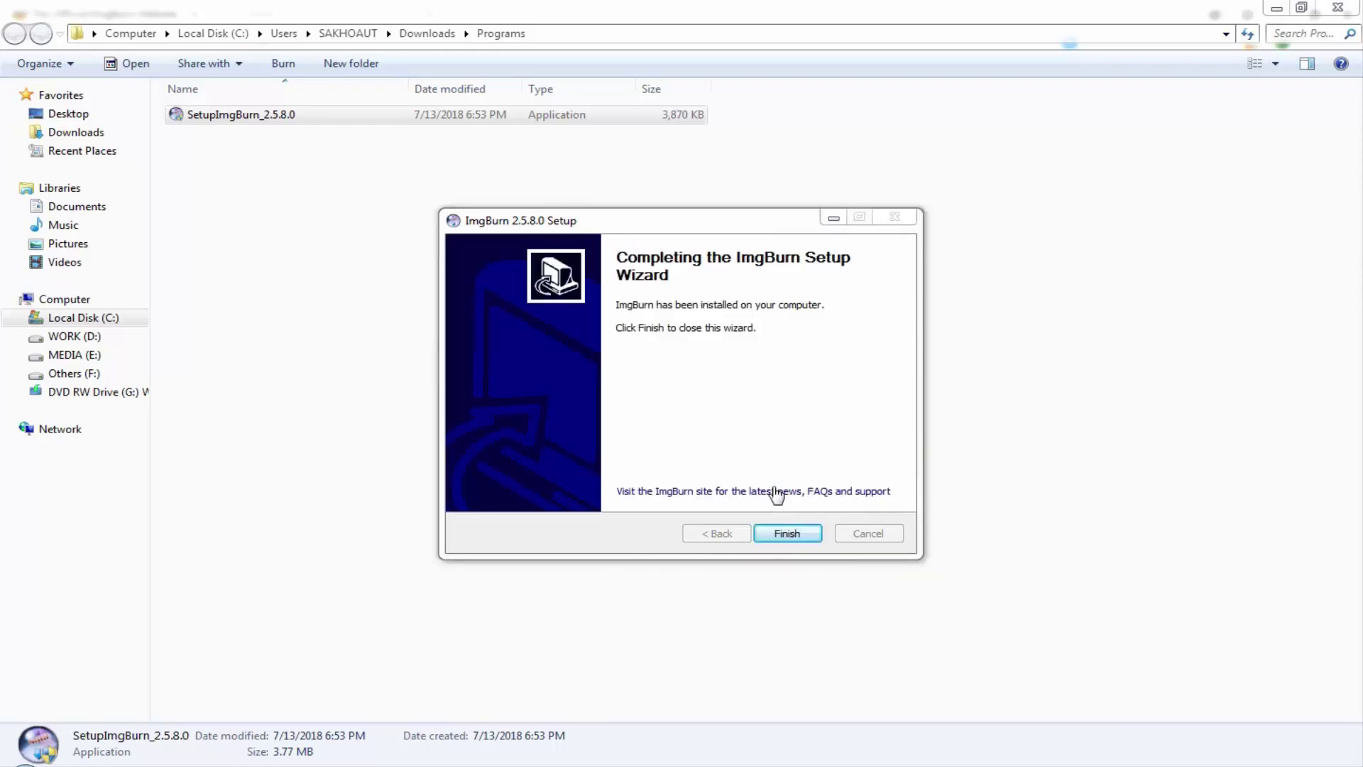
left_click(791, 537)
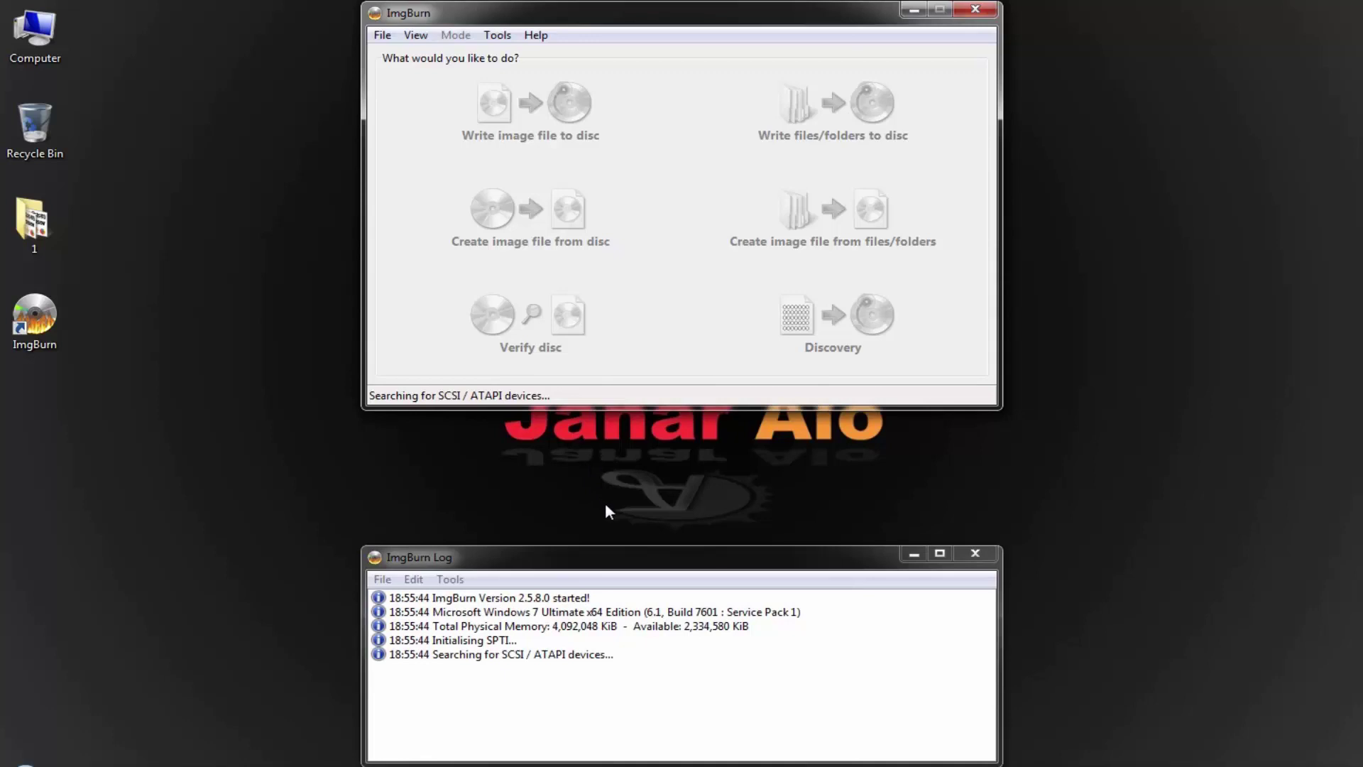
- Arrange the main ImgBurn window and the ImgBurn Log window close together, one above the other, near the middle of the desktop
left_click_drag(612, 10, 603, 75)
left_click_drag(619, 554, 621, 514)
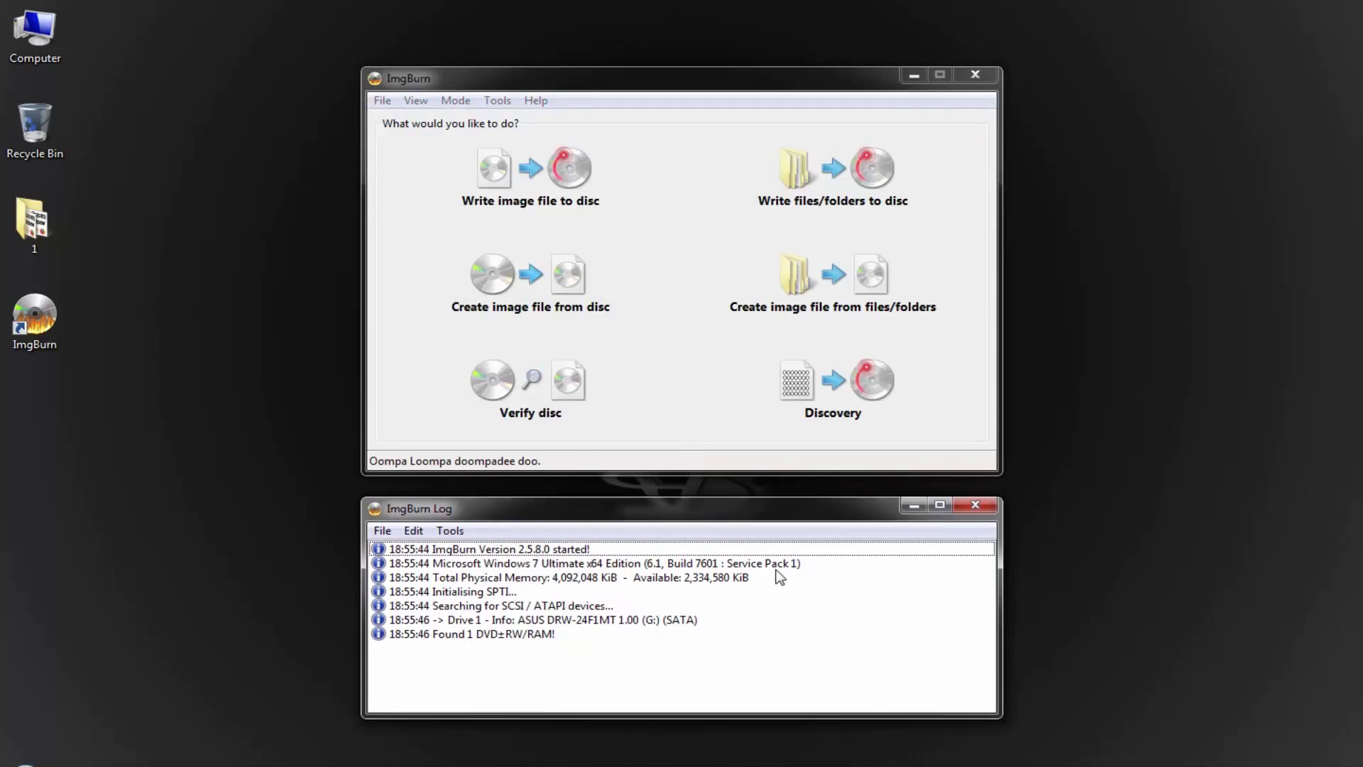
left_click_drag(690, 514, 690, 505)
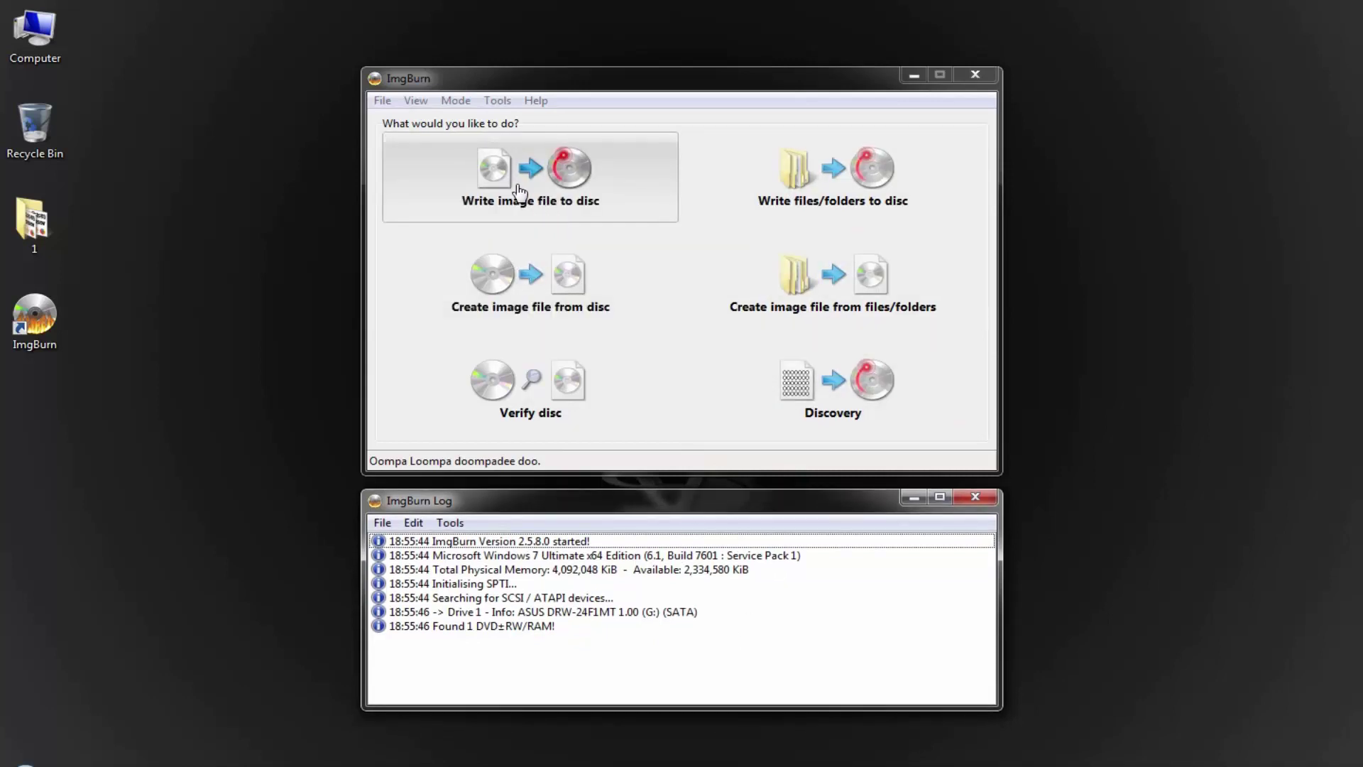
left_click(449, 144)
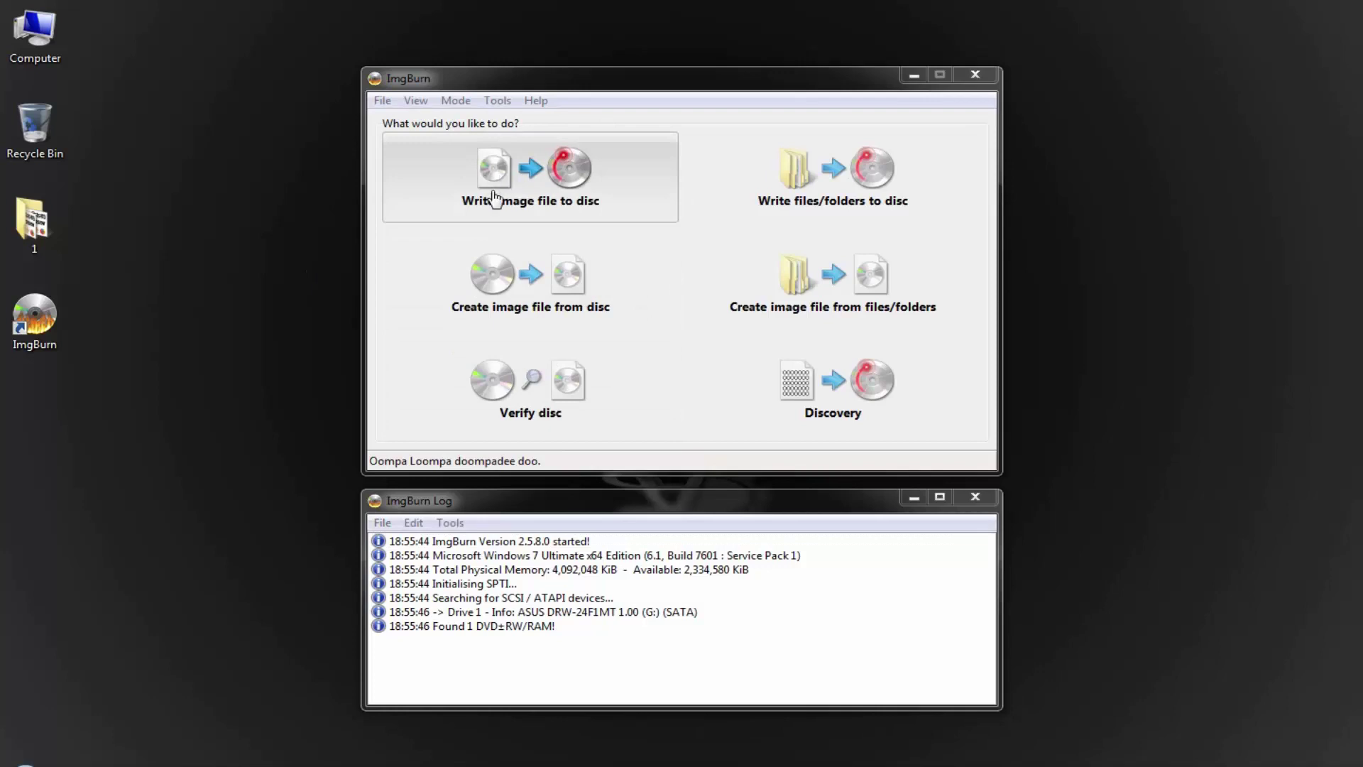
left_click(801, 205)
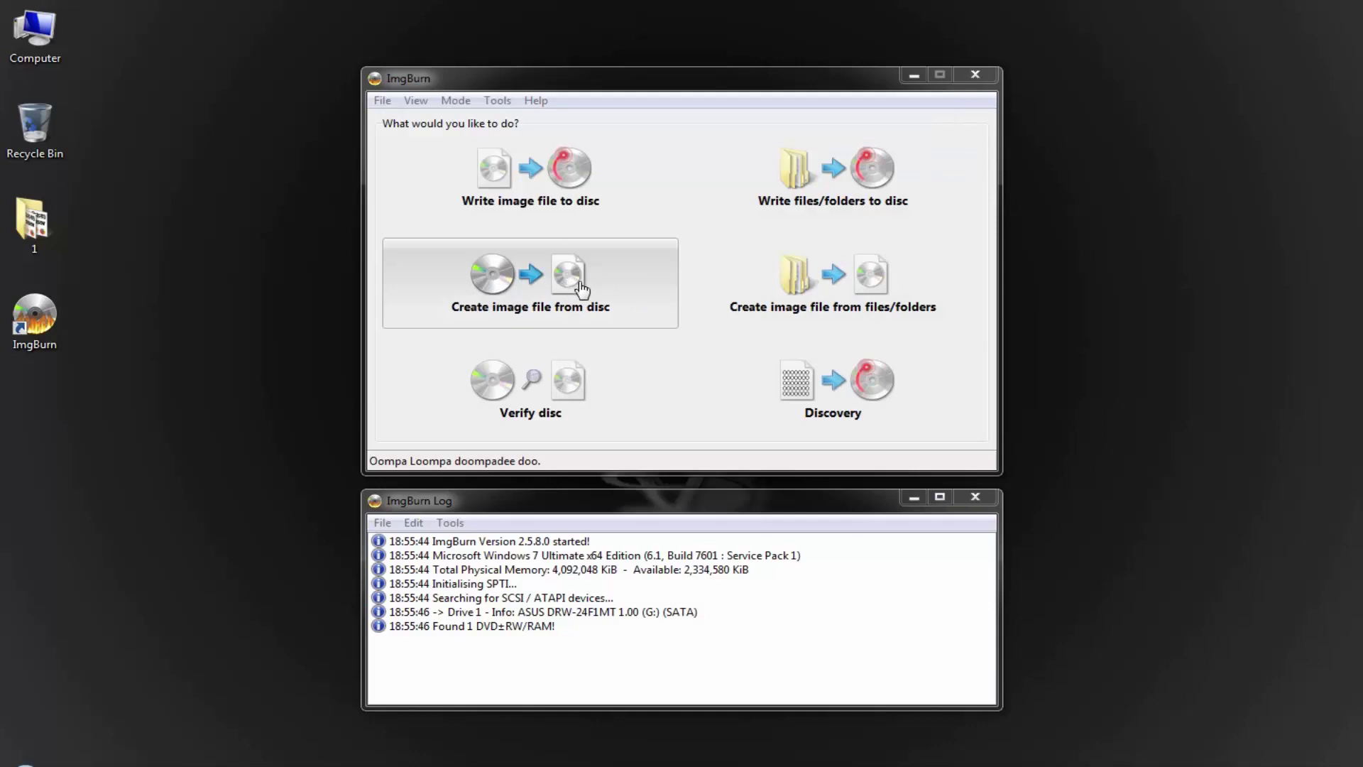
- Check the disc in the DVD RW Drive (G:) among the computer's drives
double_click(45, 48)
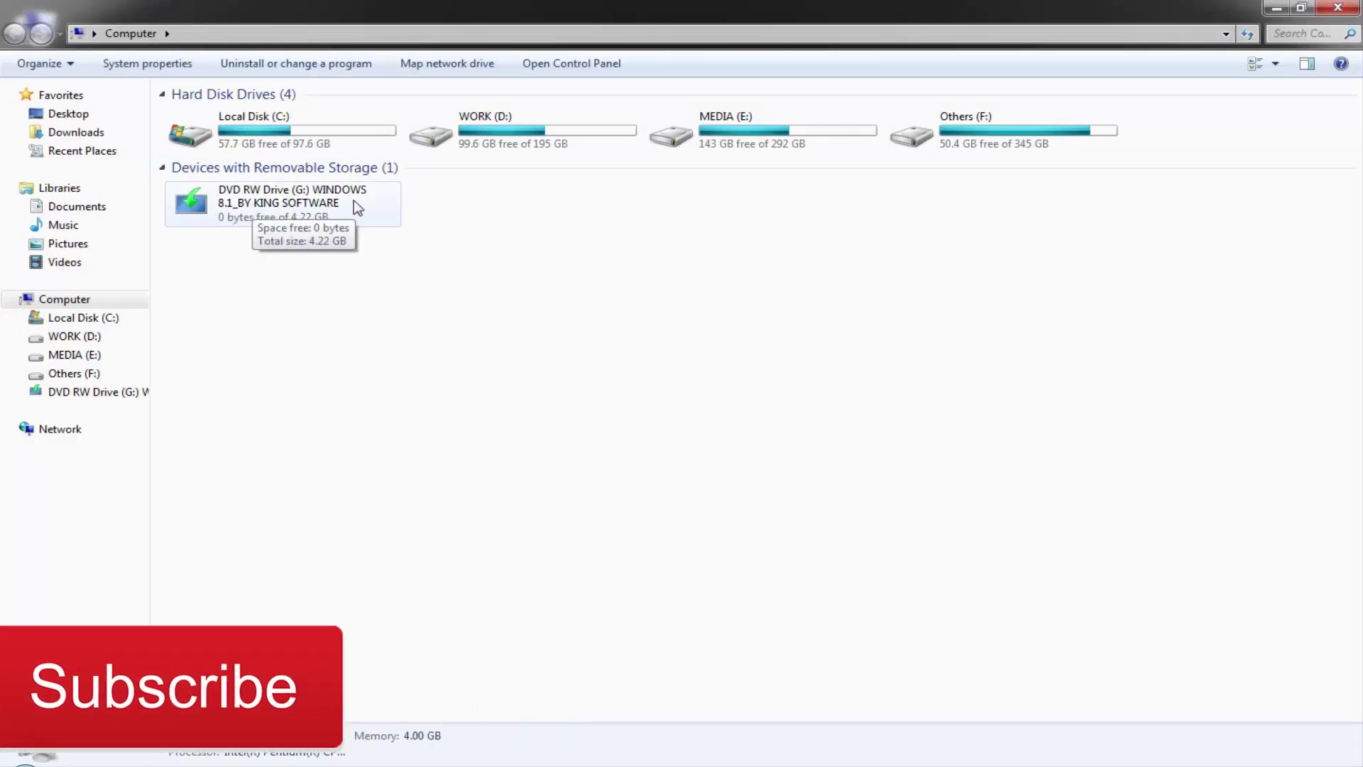
left_click(272, 223)
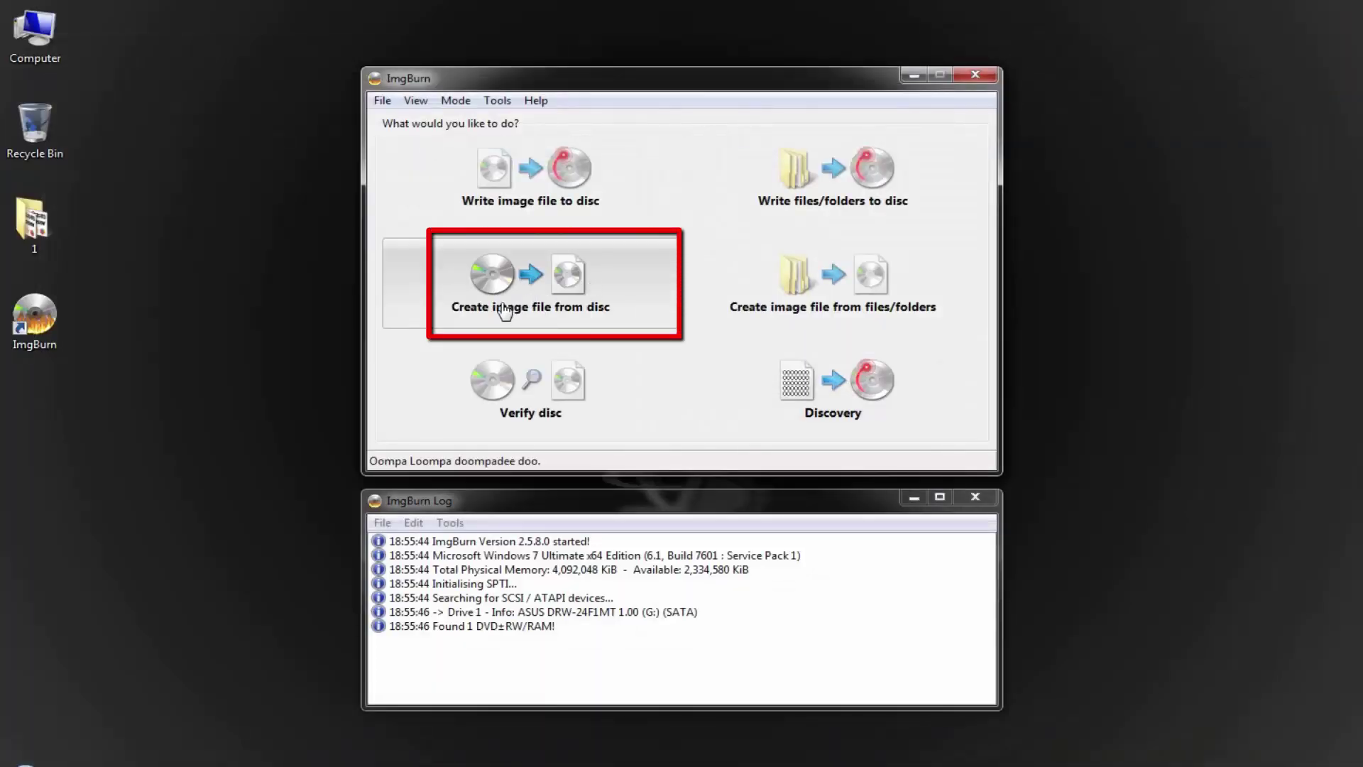
- Start creating an image file from disc in ImgBurn with the ASUS DRW-24F1MT (G:) drive as the source
left_click(542, 288)
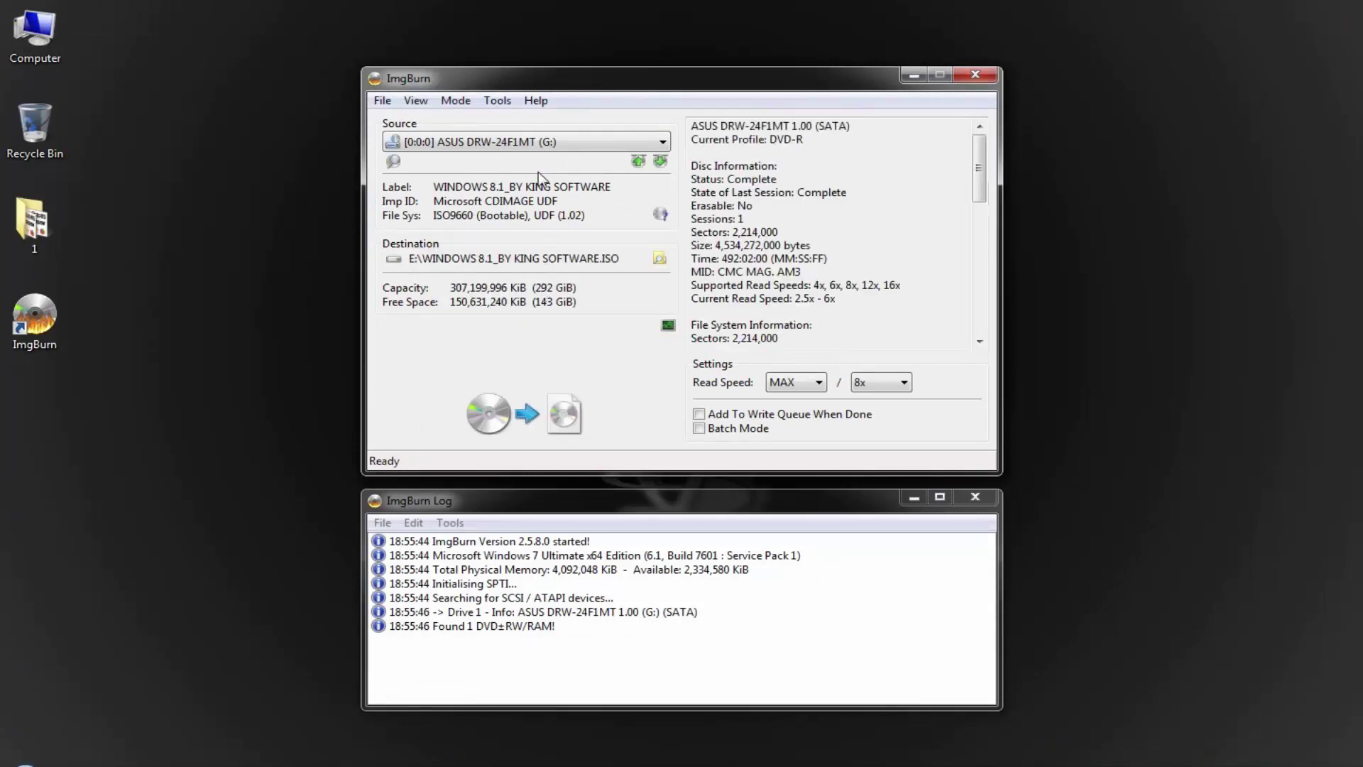
left_click(541, 143)
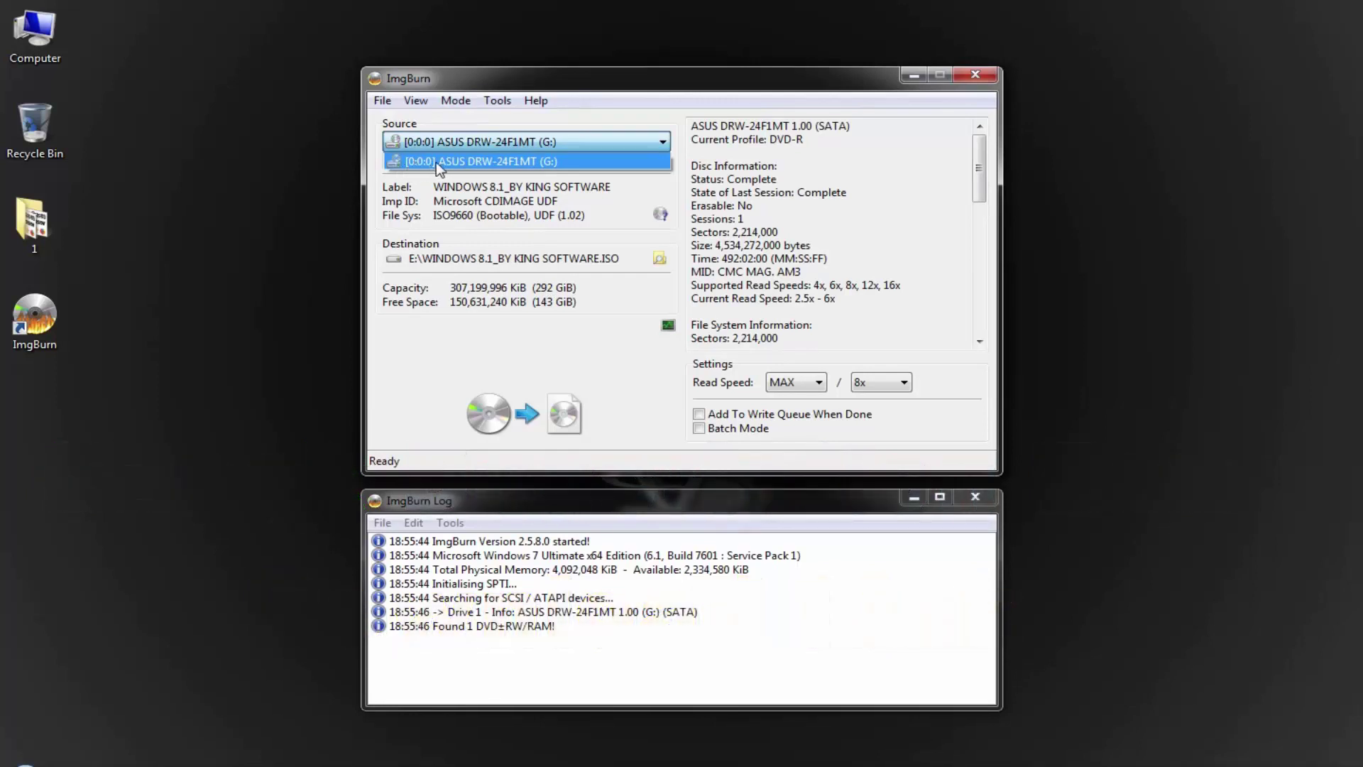
left_click(436, 162)
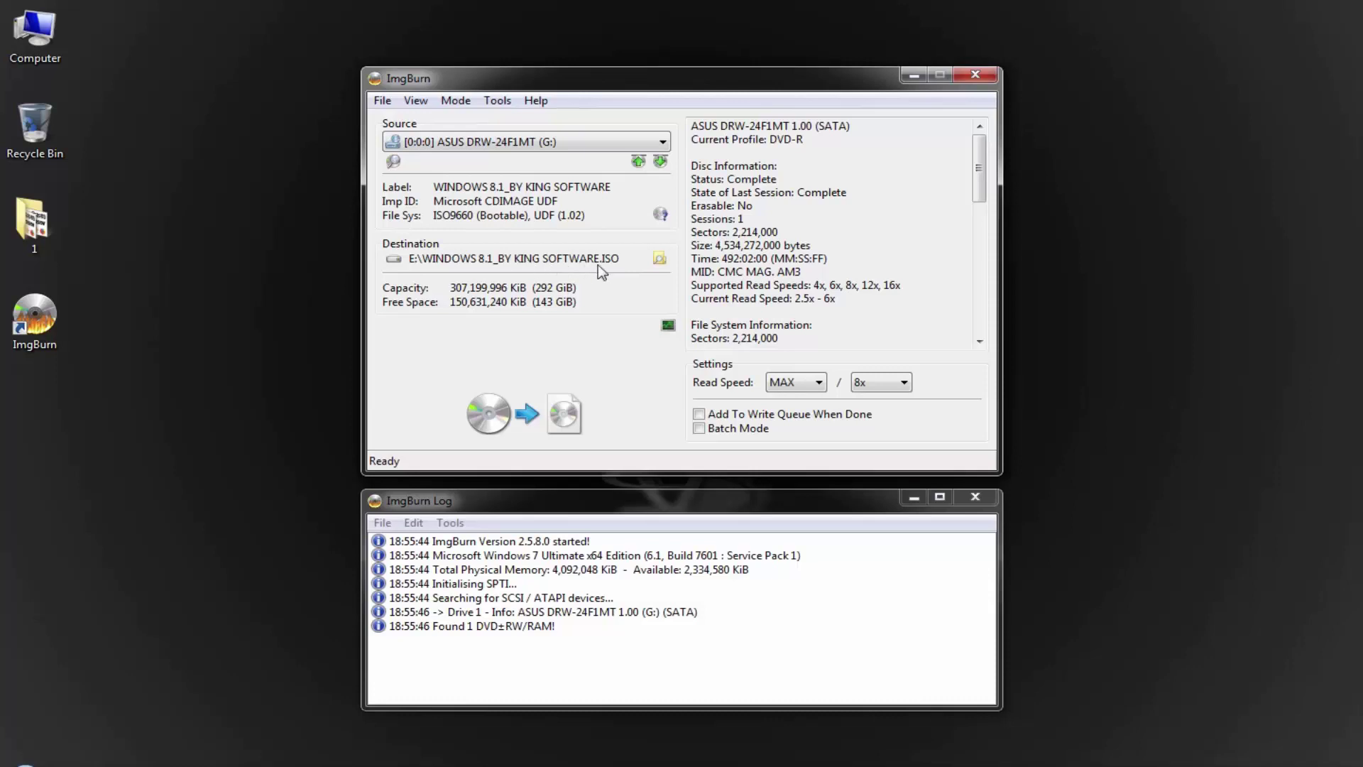
- Set the image's destination to the Desktop with the file name WINDOWS 8.1 and the ISO file type
left_click(659, 259)
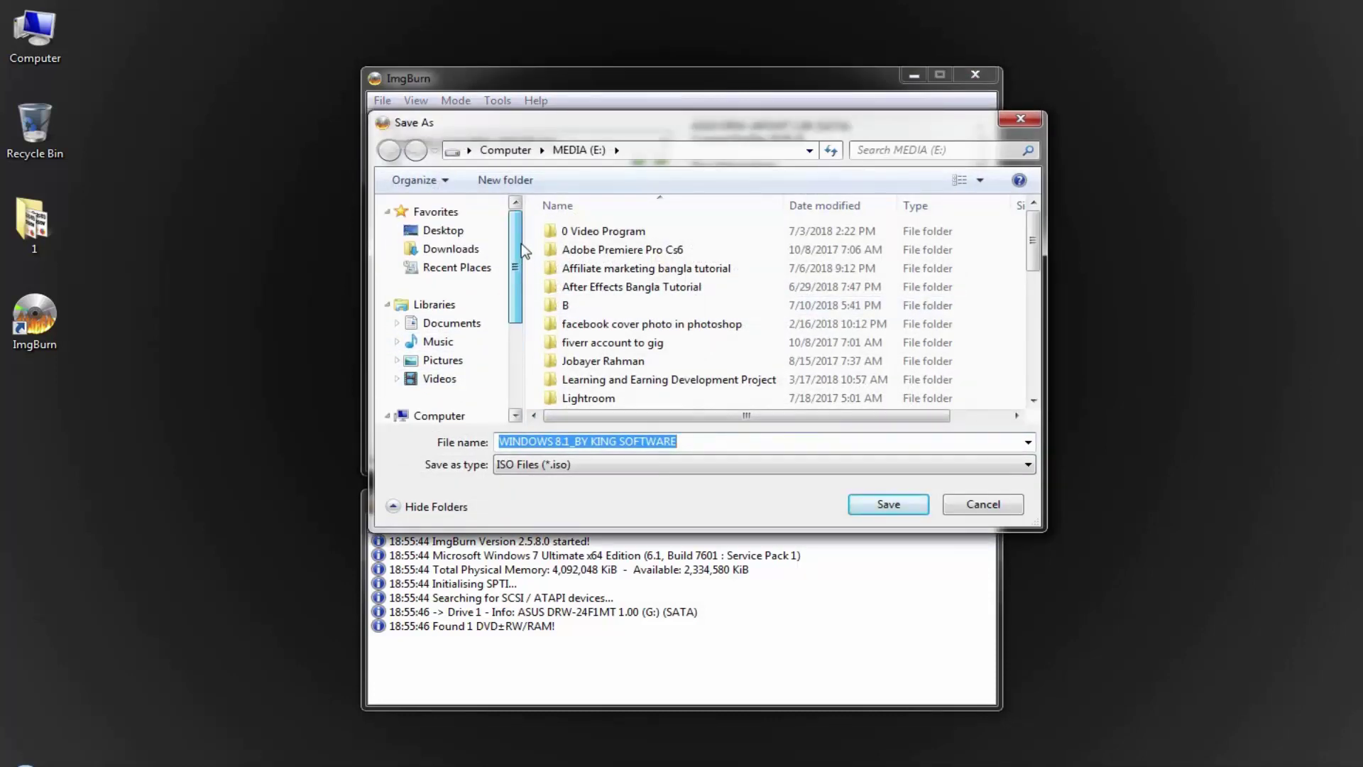
left_click(454, 230)
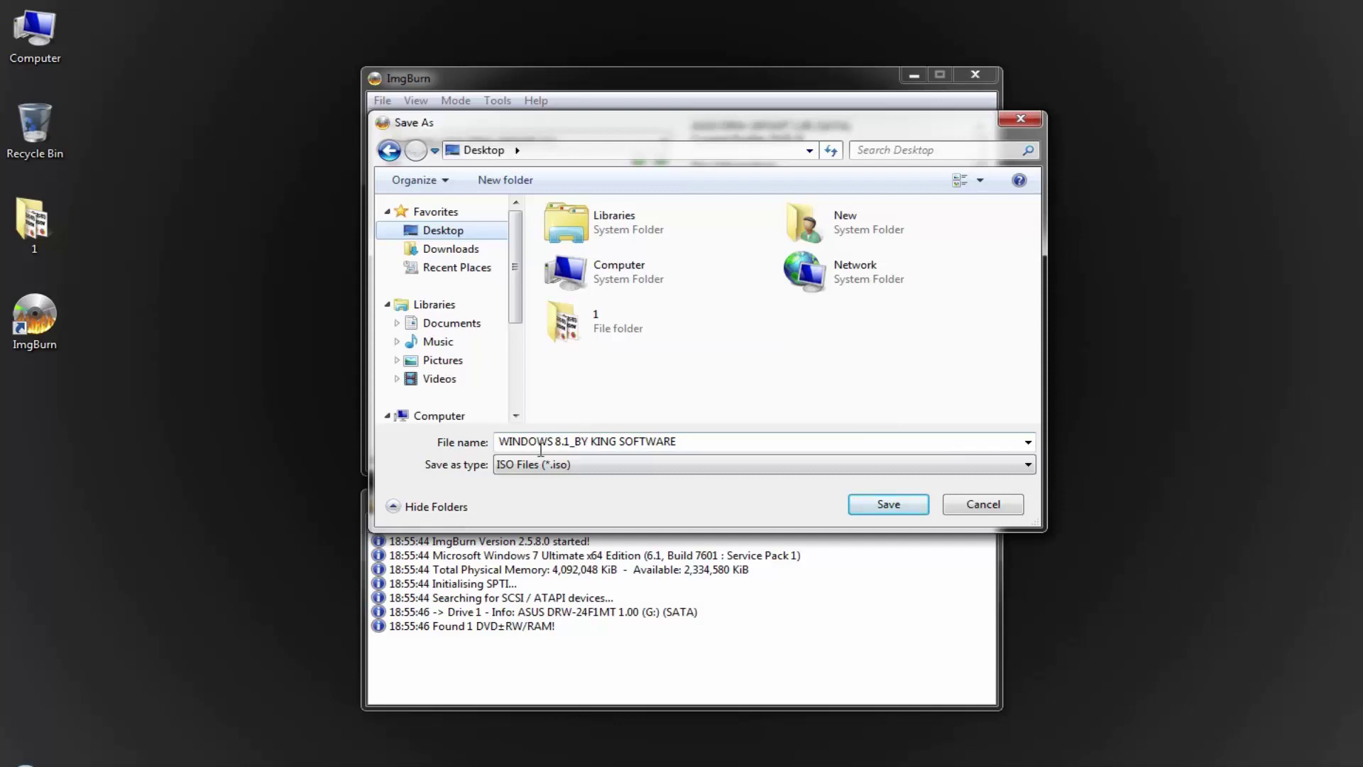
left_click(681, 442)
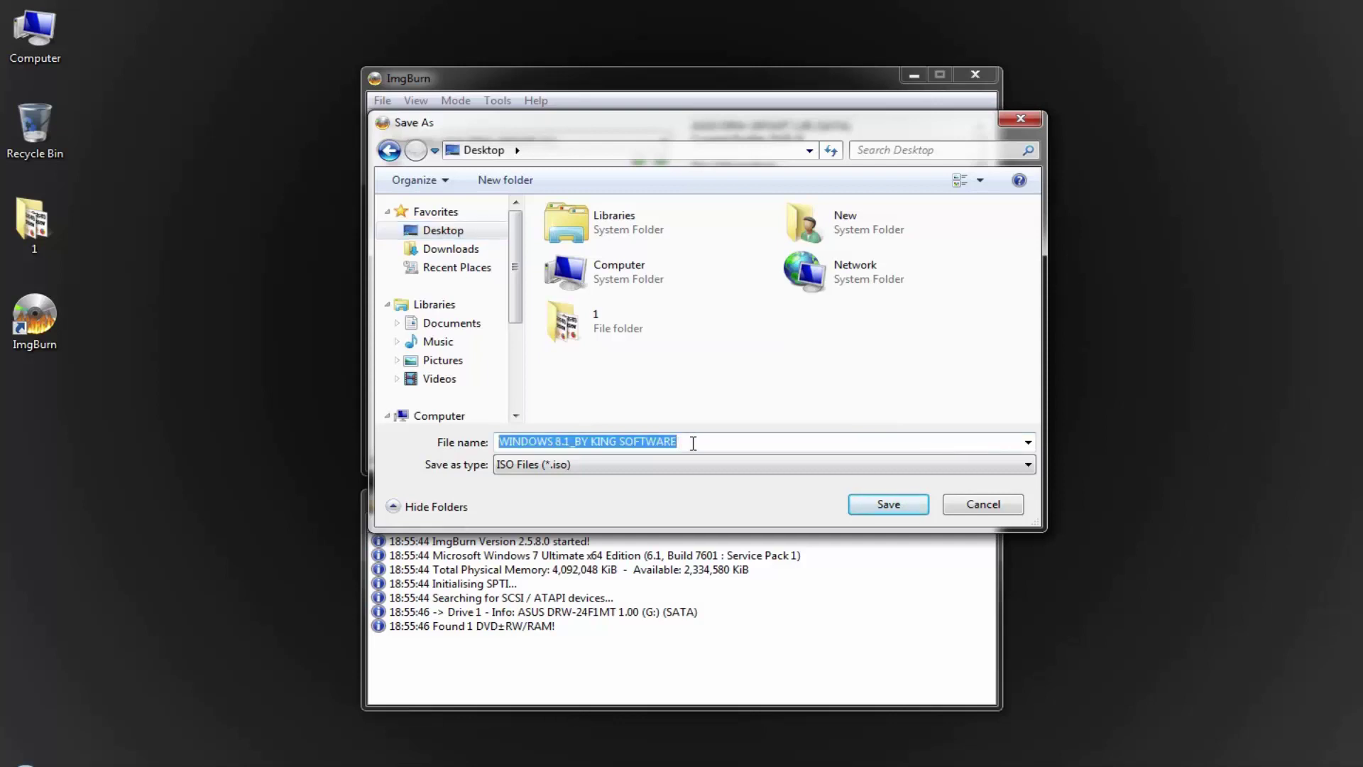
left_click(694, 443)
left_click_drag(634, 439, 579, 438)
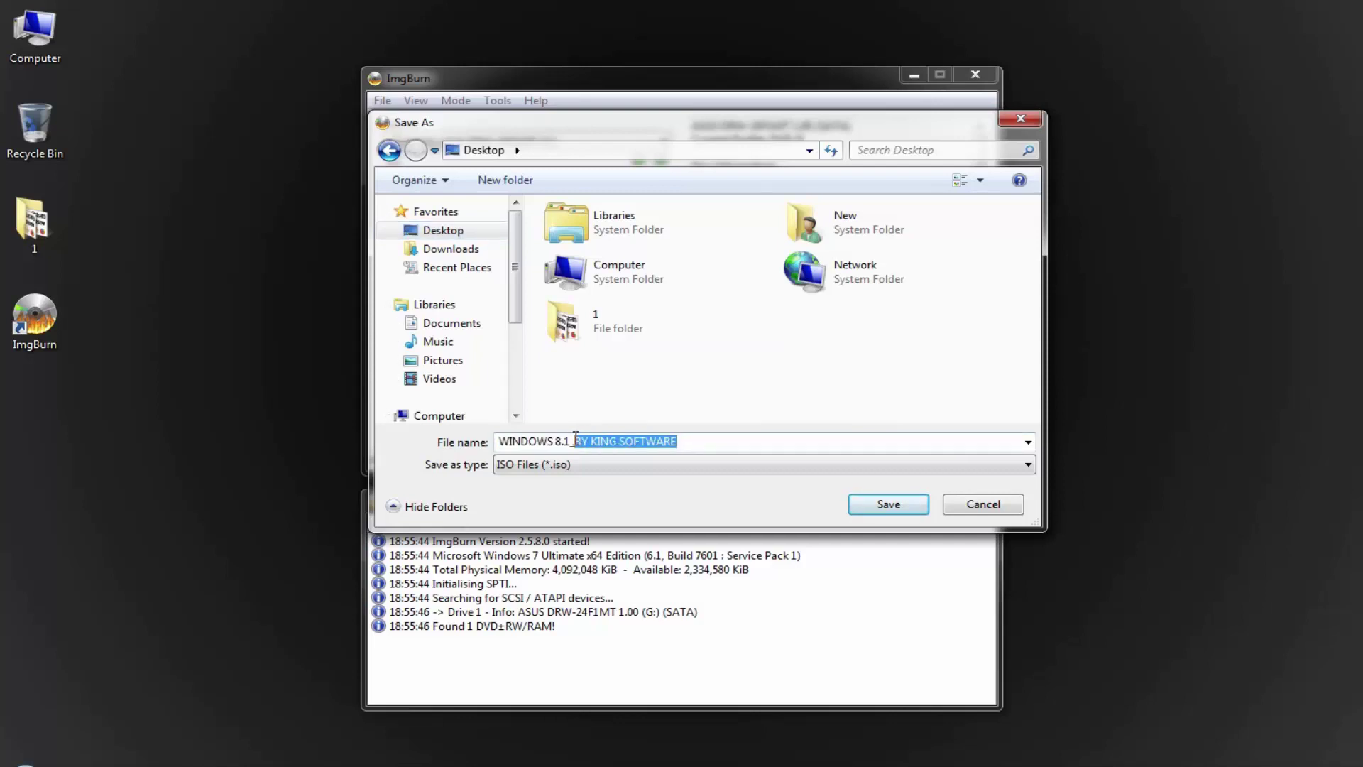
key("BackSpace")
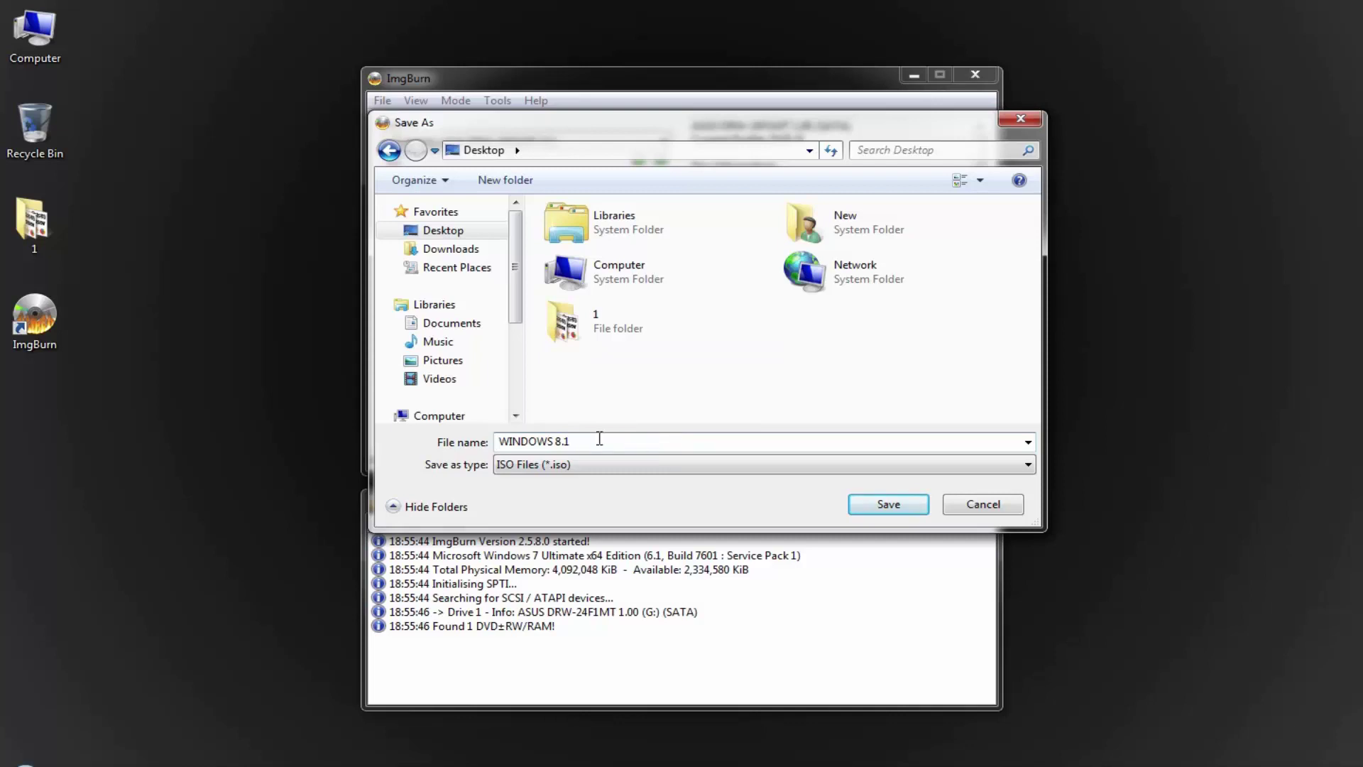
left_click(526, 465)
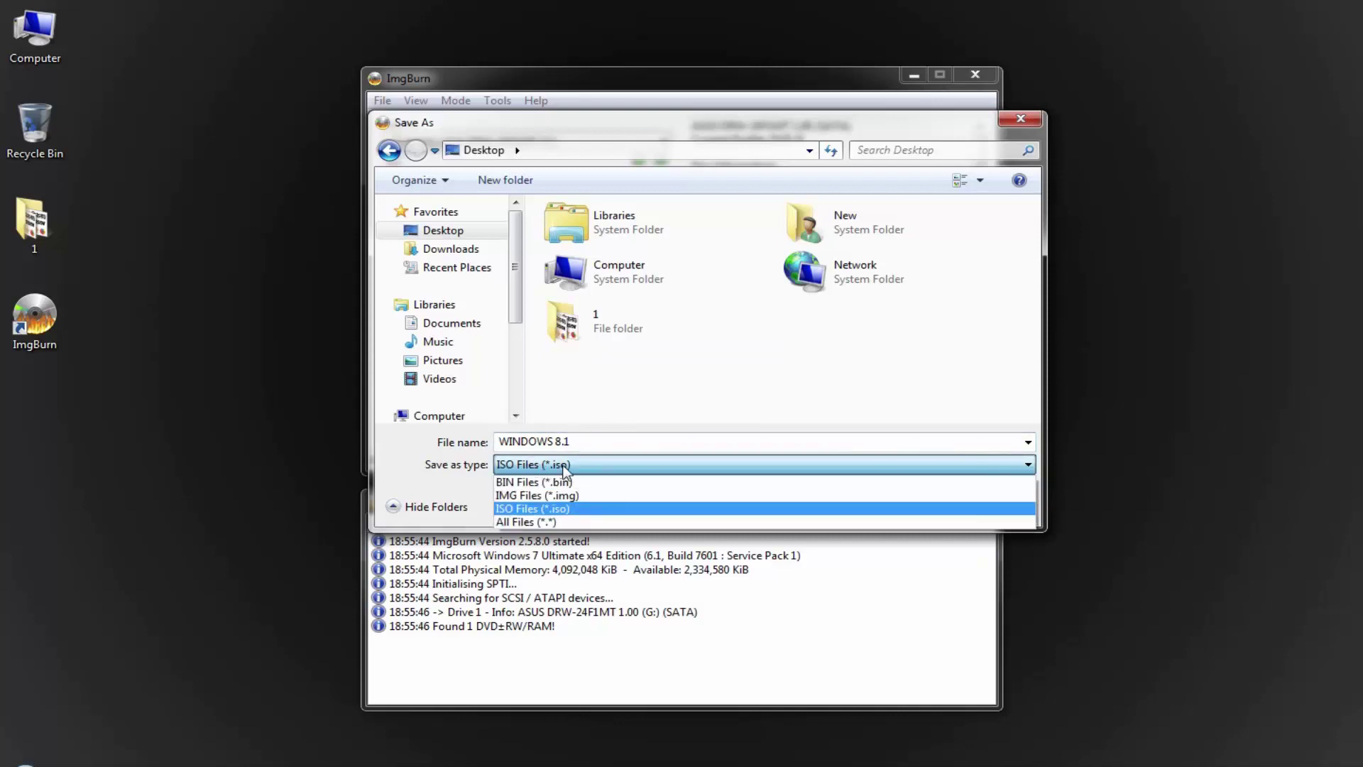
left_click(540, 509)
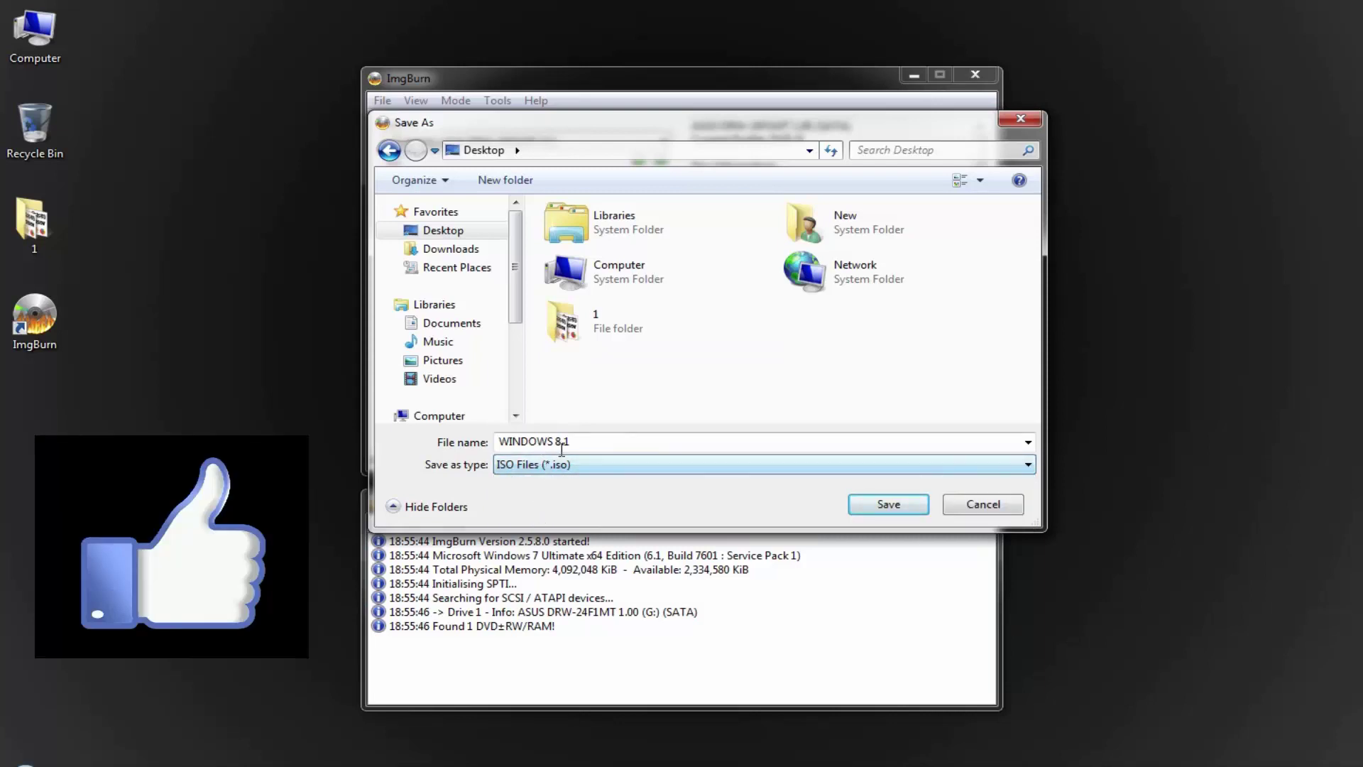
left_click(867, 507)
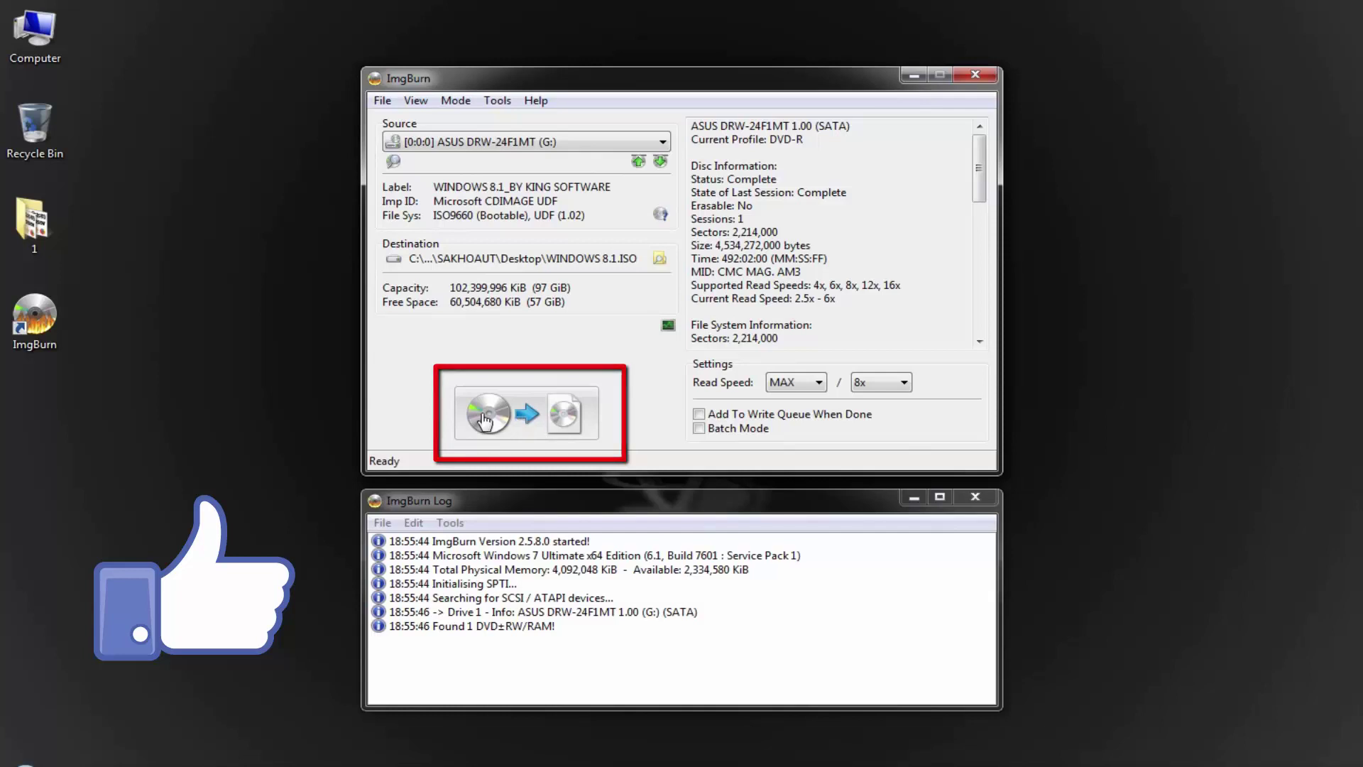
- Read the disc into the WINDOWS 8.1 ISO file and dismiss the completion message
left_click(538, 417)
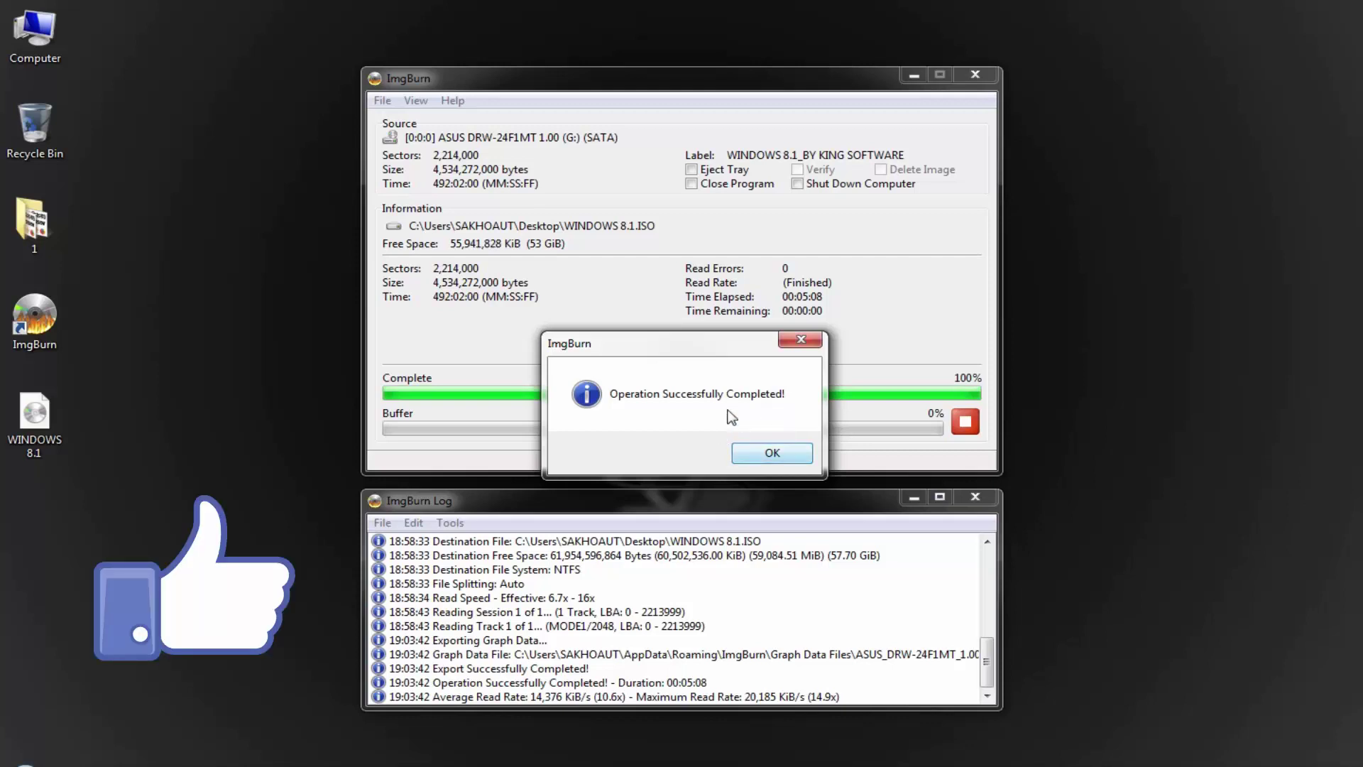
left_click(773, 452)
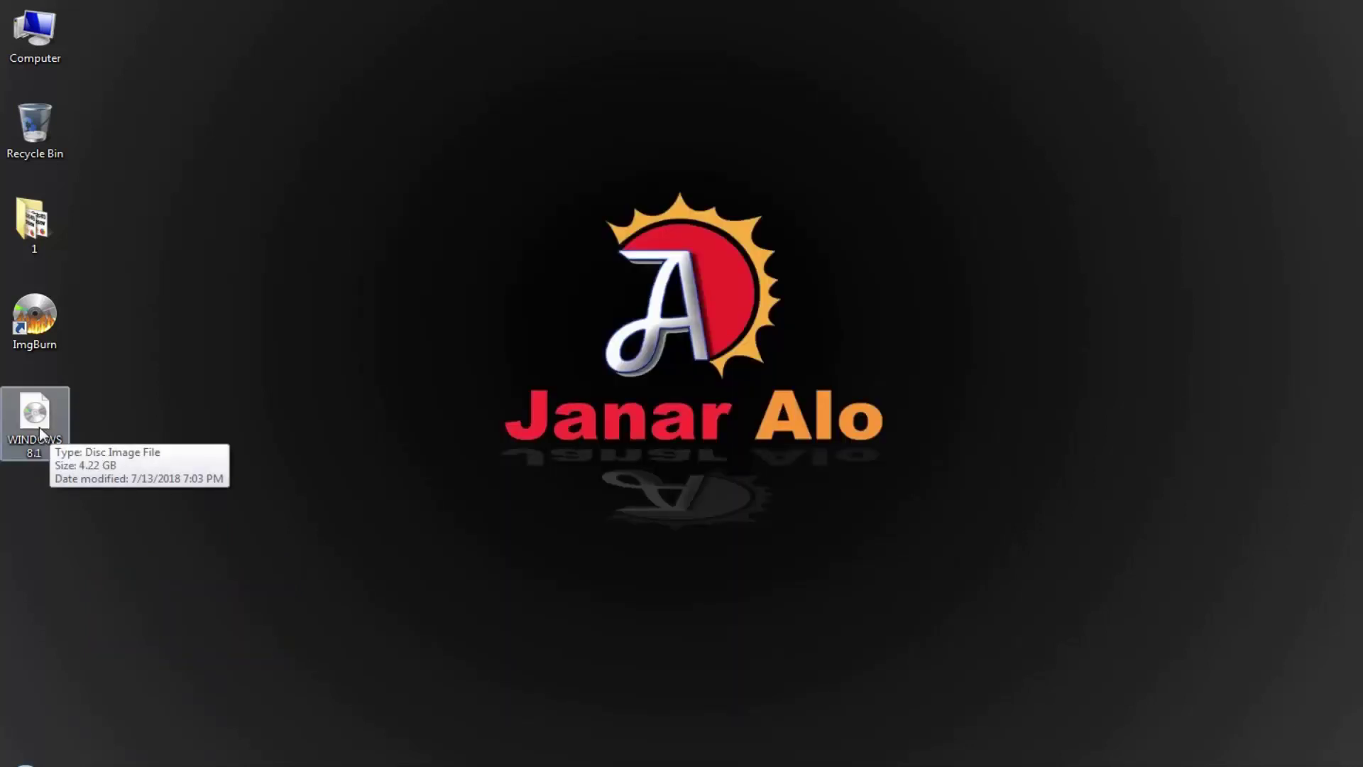
- Check the size in the properties of the WINDOWS 8.1 image file on the desktop, closing the properties when done
right_click(40, 433)
left_click(92, 755)
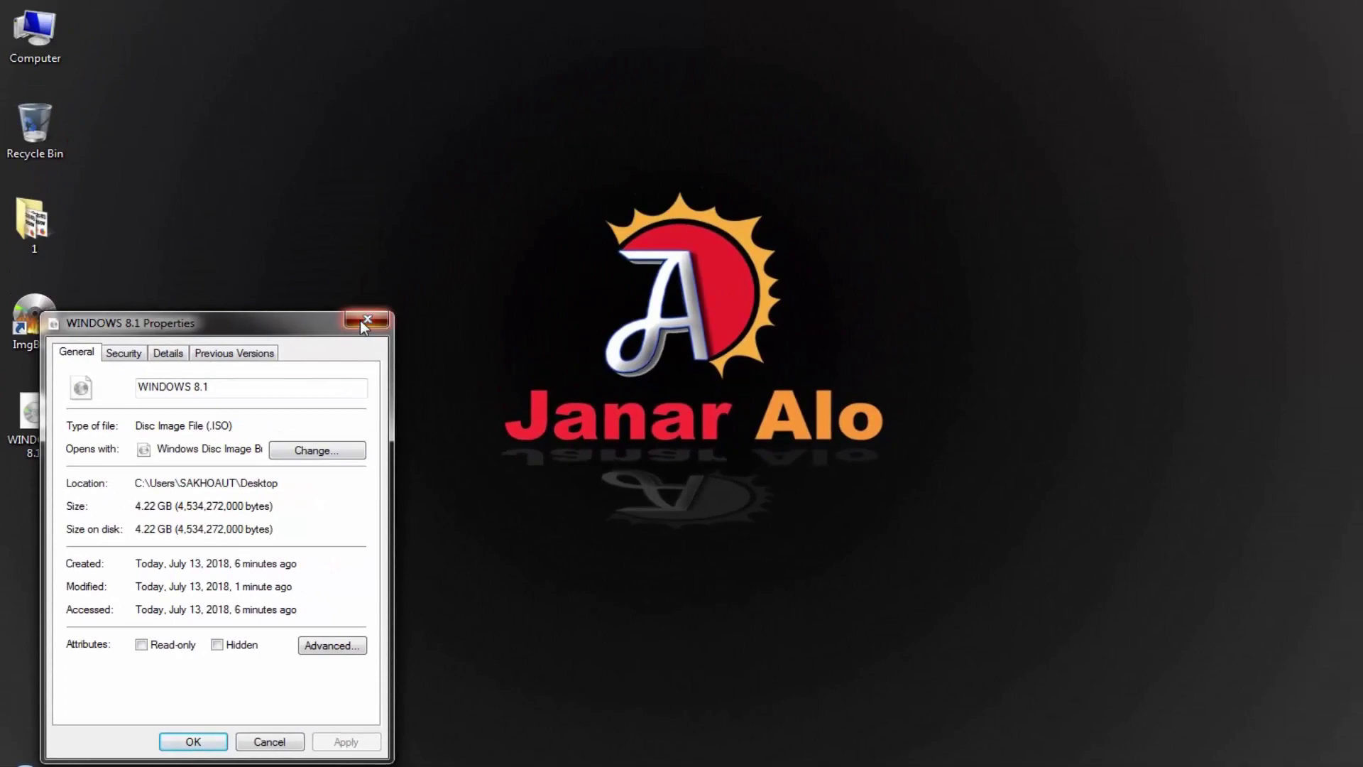
left_click(368, 311)
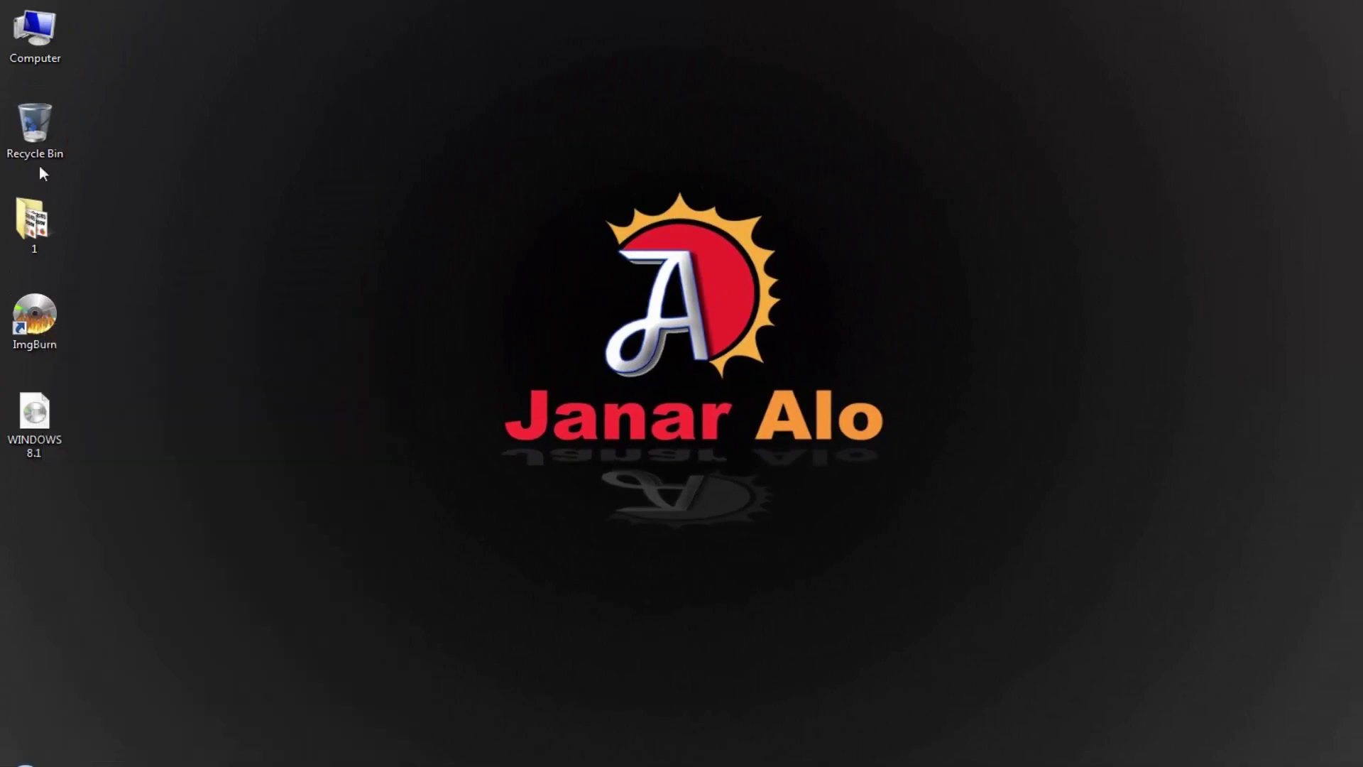
- Check the used space in the properties of the DVD RW Drive (G:) for comparison with the image file, closing them without changes
double_click(24, 47)
left_click(244, 210)
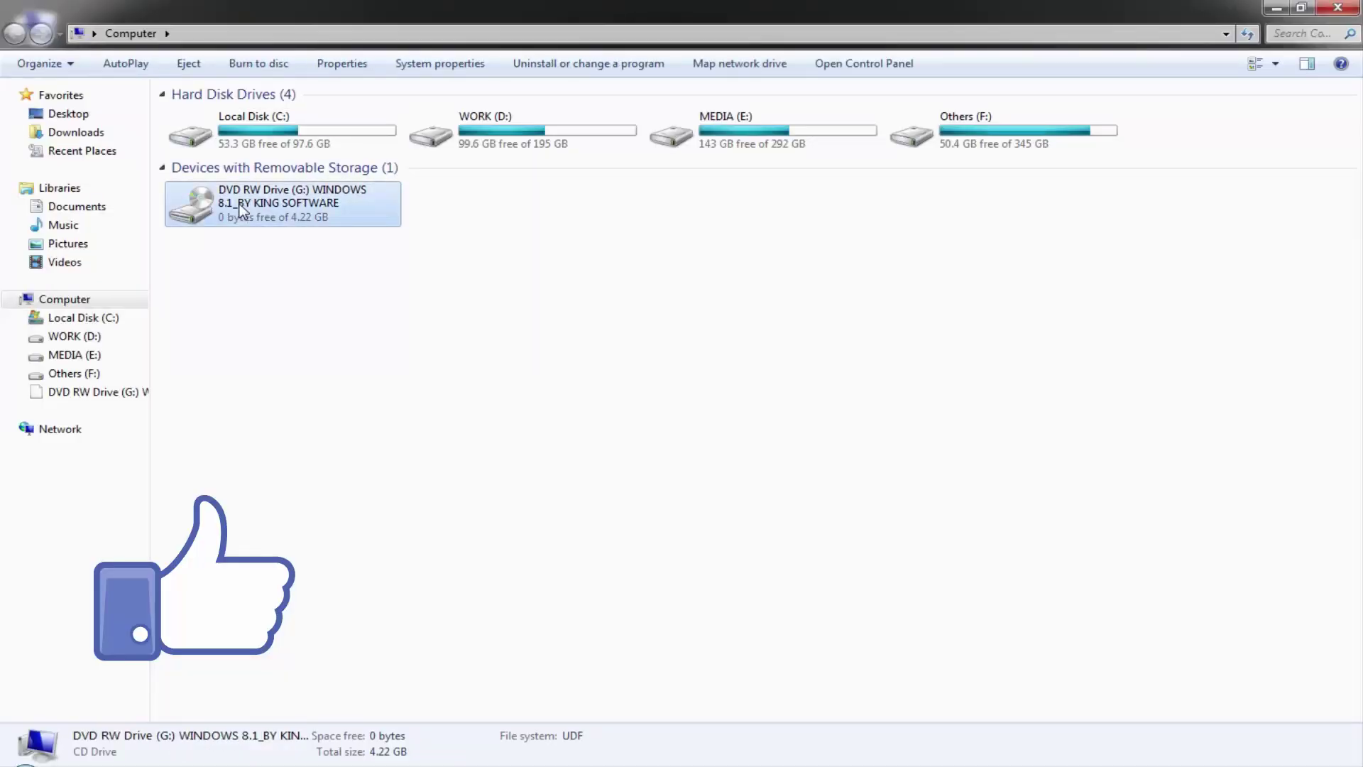
key("shift+F10")
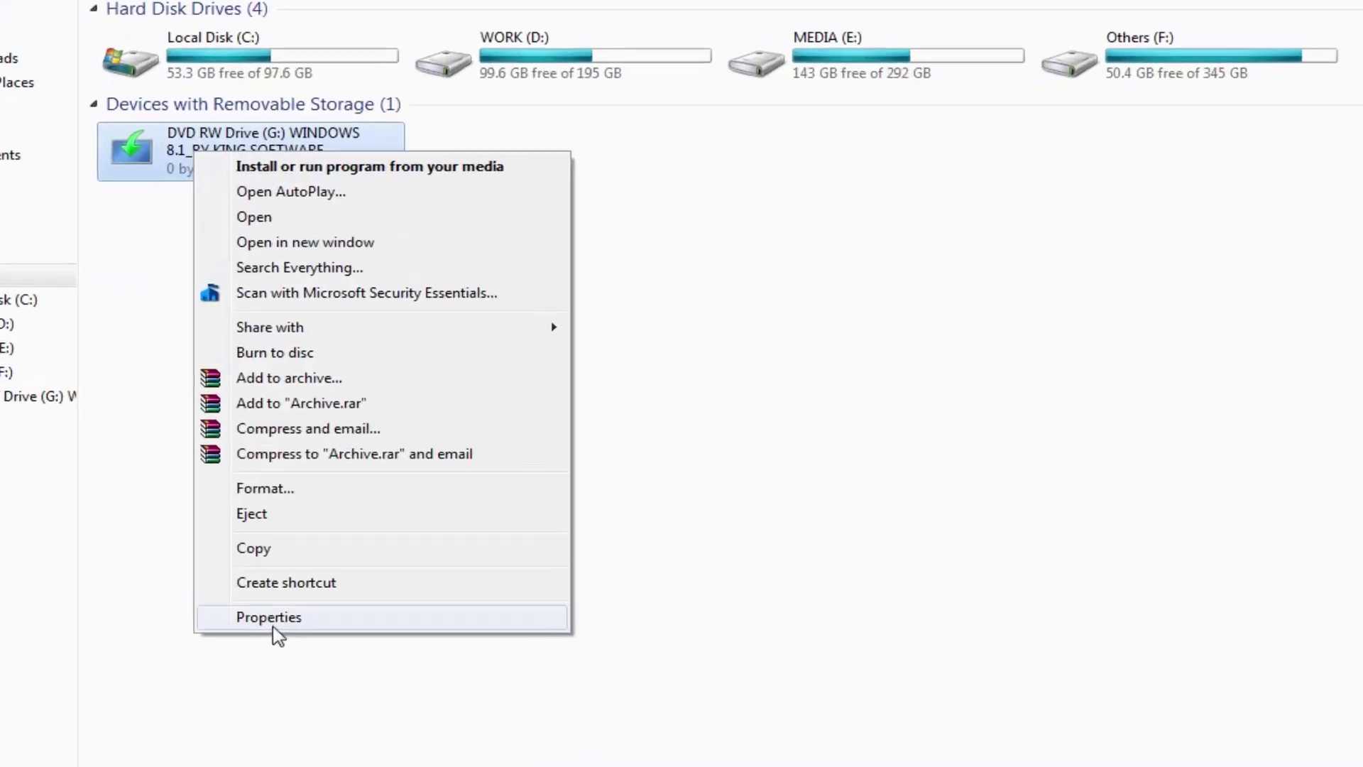
left_click(306, 560)
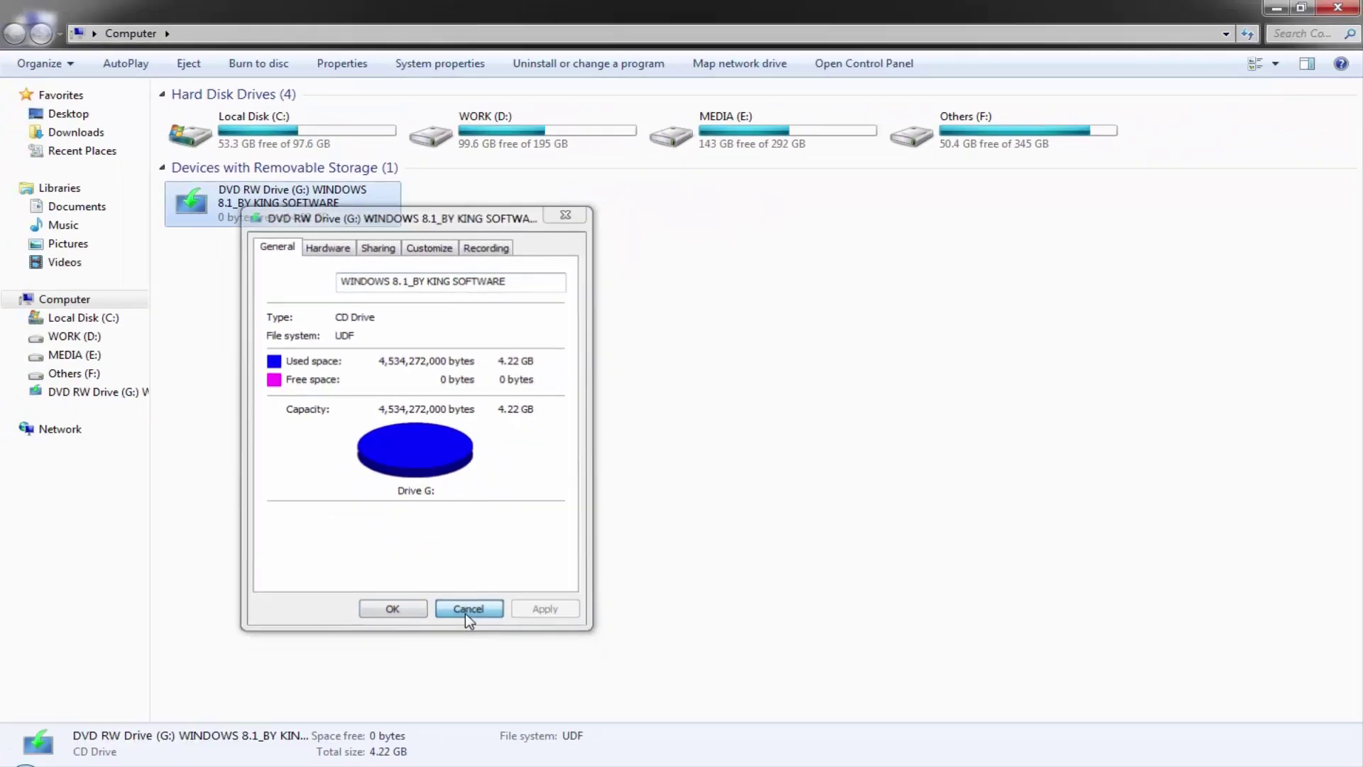
left_click(466, 609)
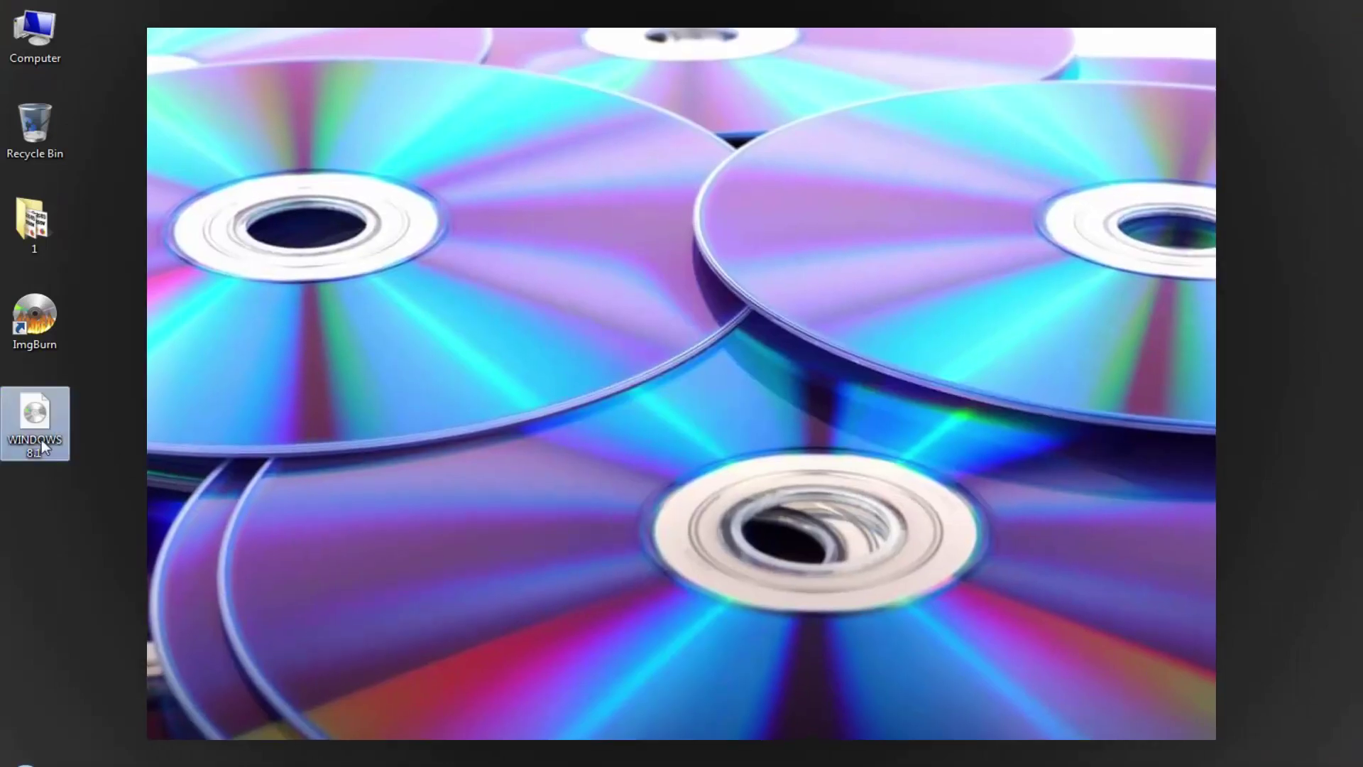